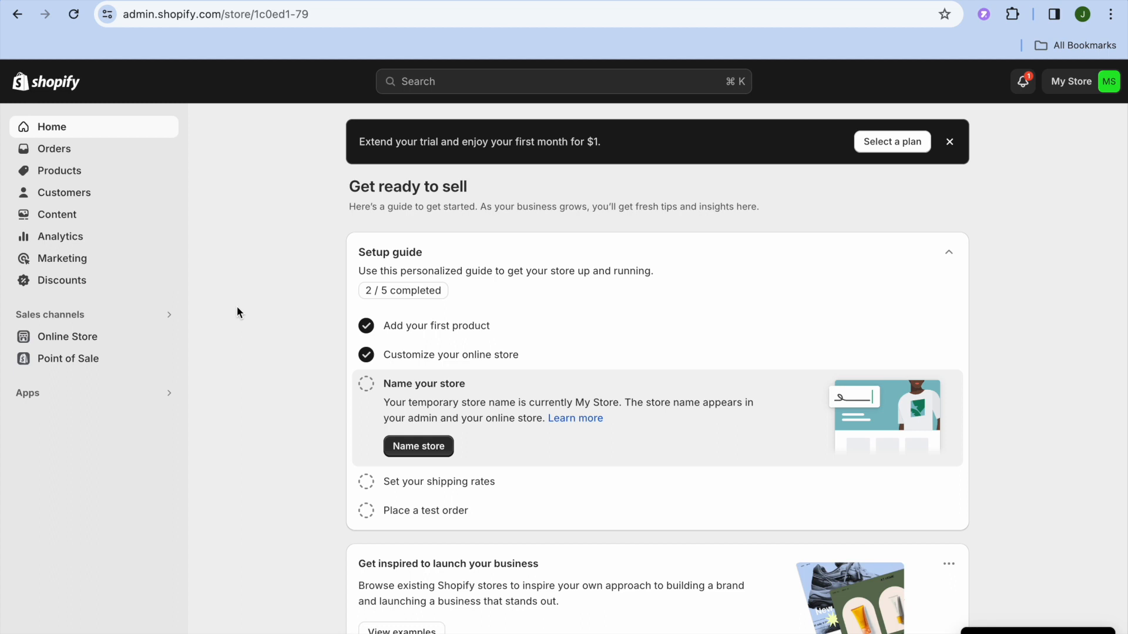
- Start a new free shipping discount in the store's discounts and generate a random discount code for it
click(88, 284)
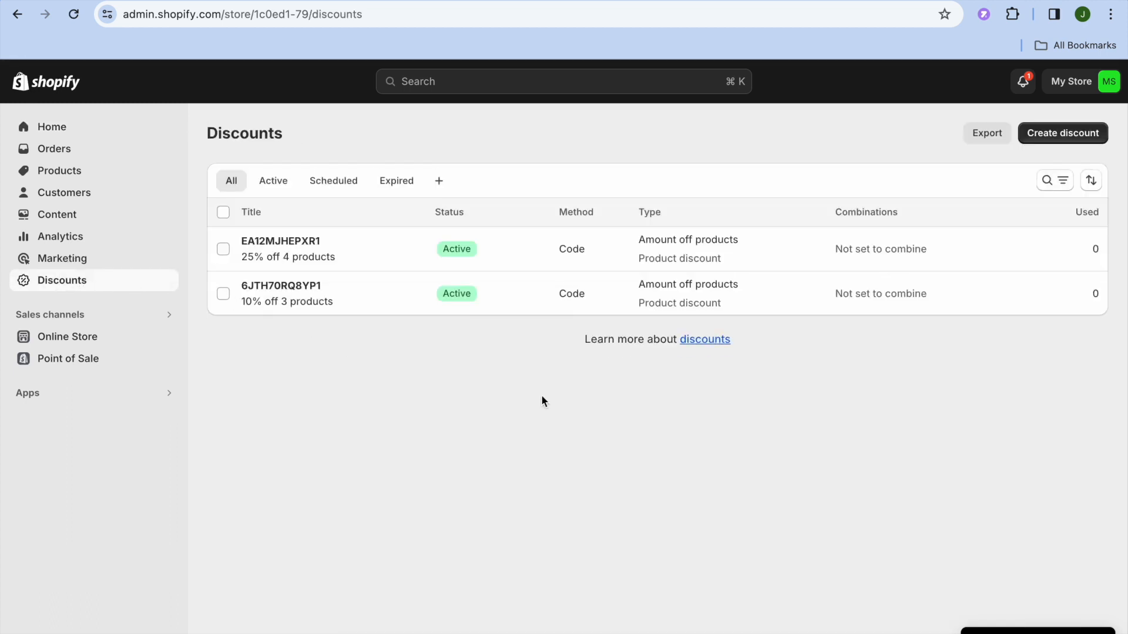
click(1042, 139)
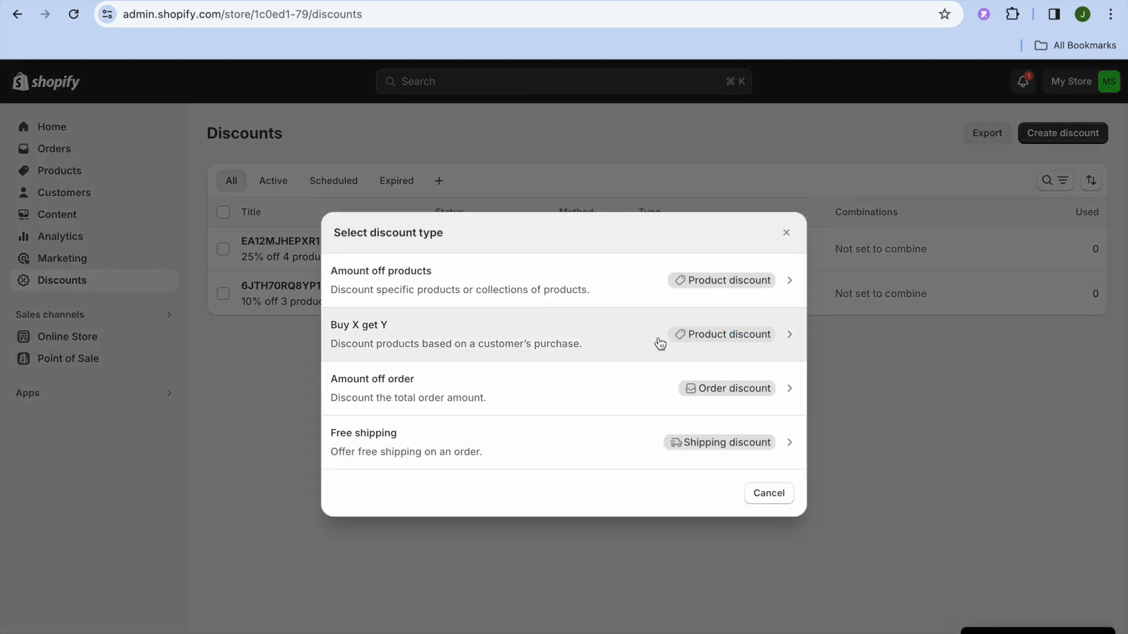
click(489, 450)
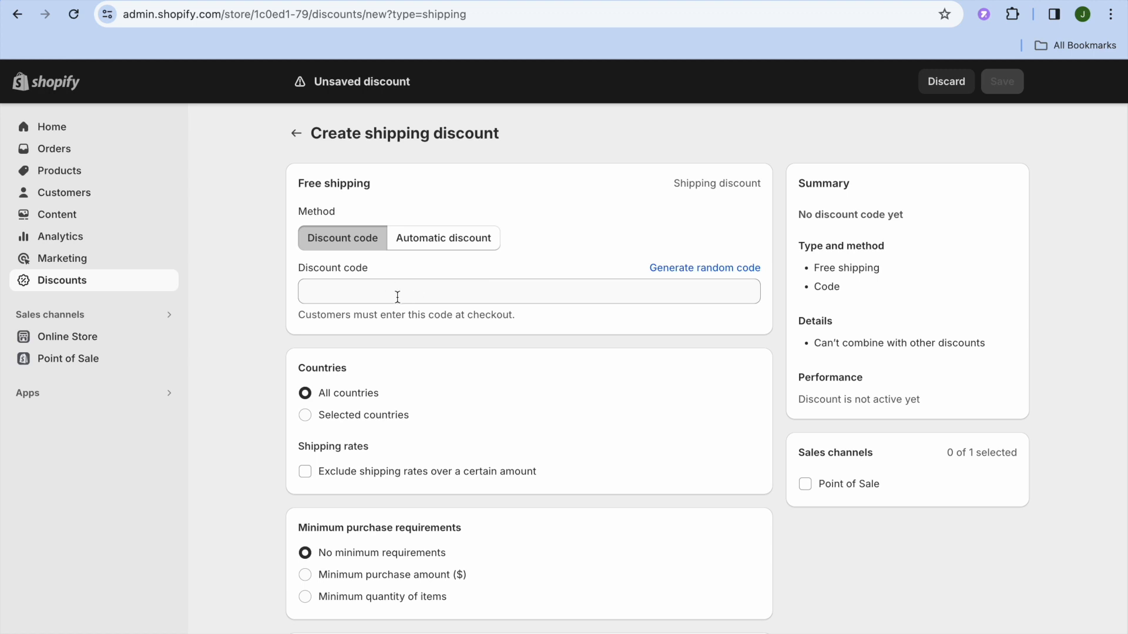
click(696, 275)
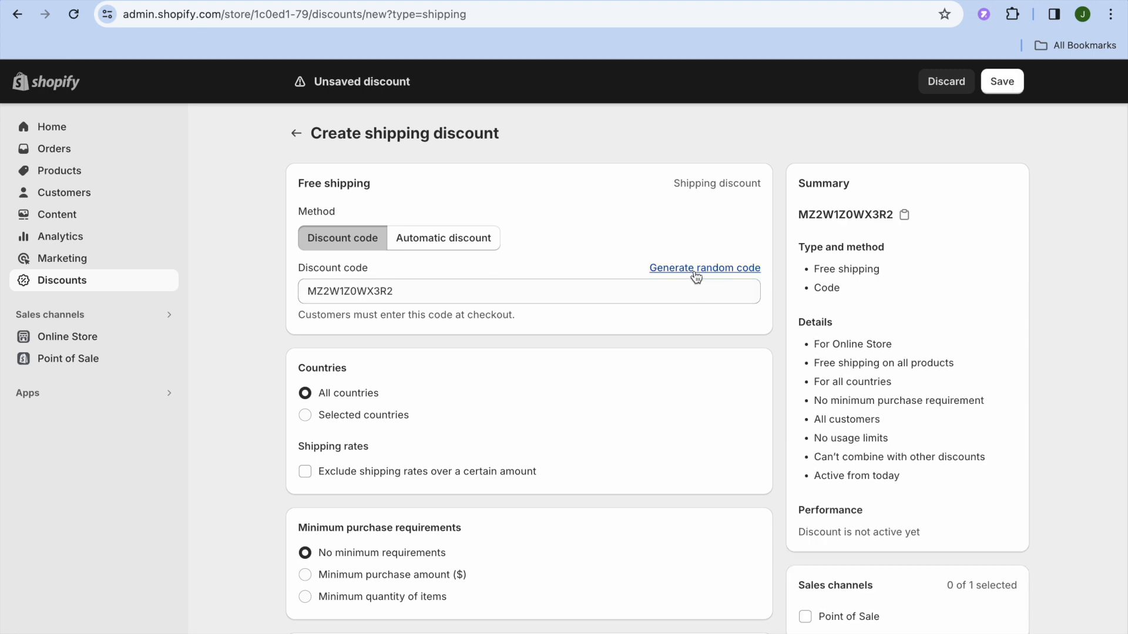
- Apply the free shipping discount to all countries and require a minimum purchase amount of $25
scroll(443, 396, down, 3)
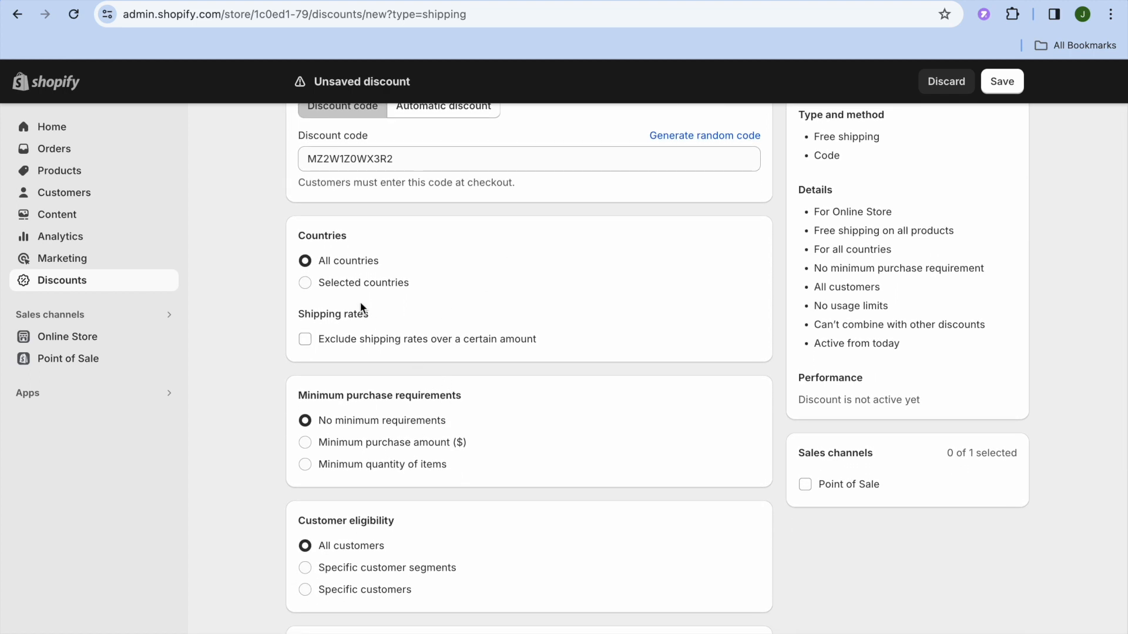
click(305, 284)
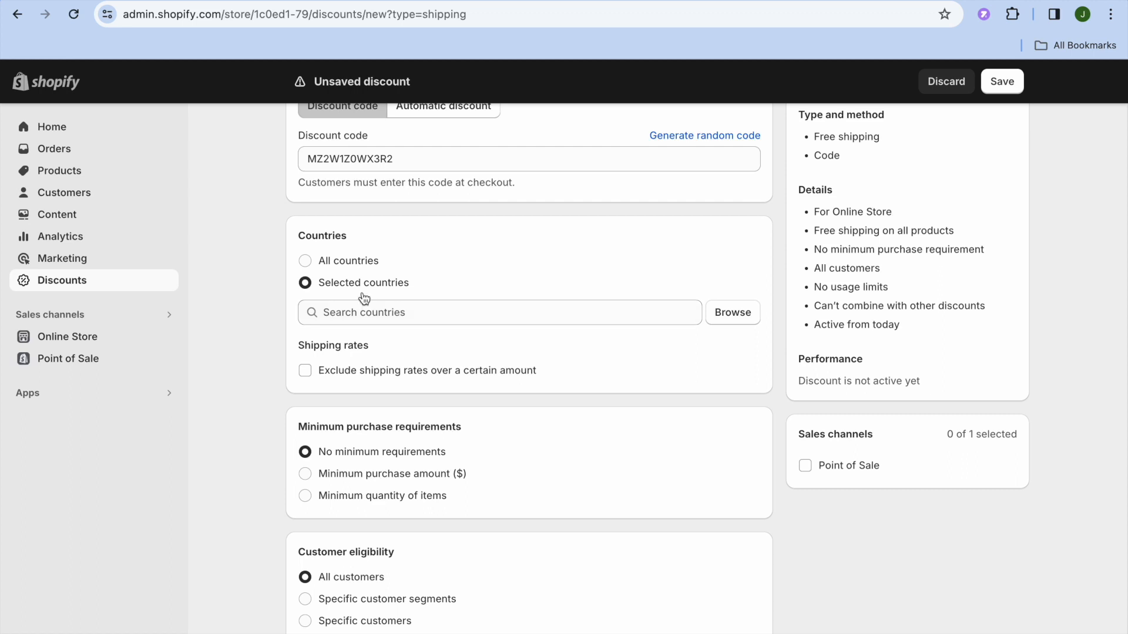
click(327, 266)
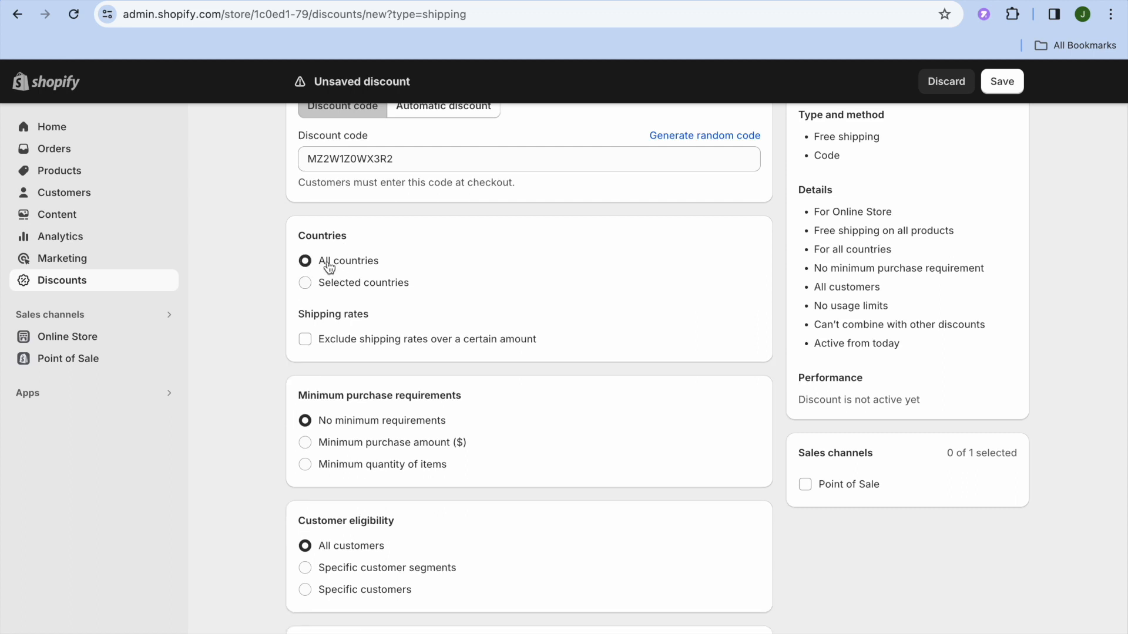
scroll(345, 282, down, 1)
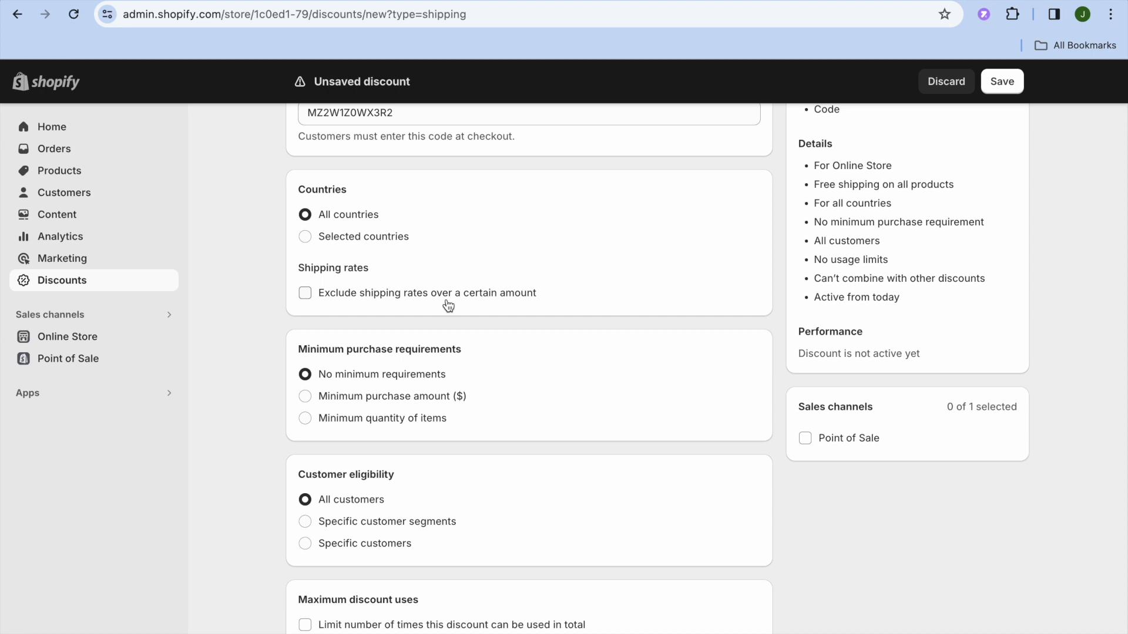
click(305, 396)
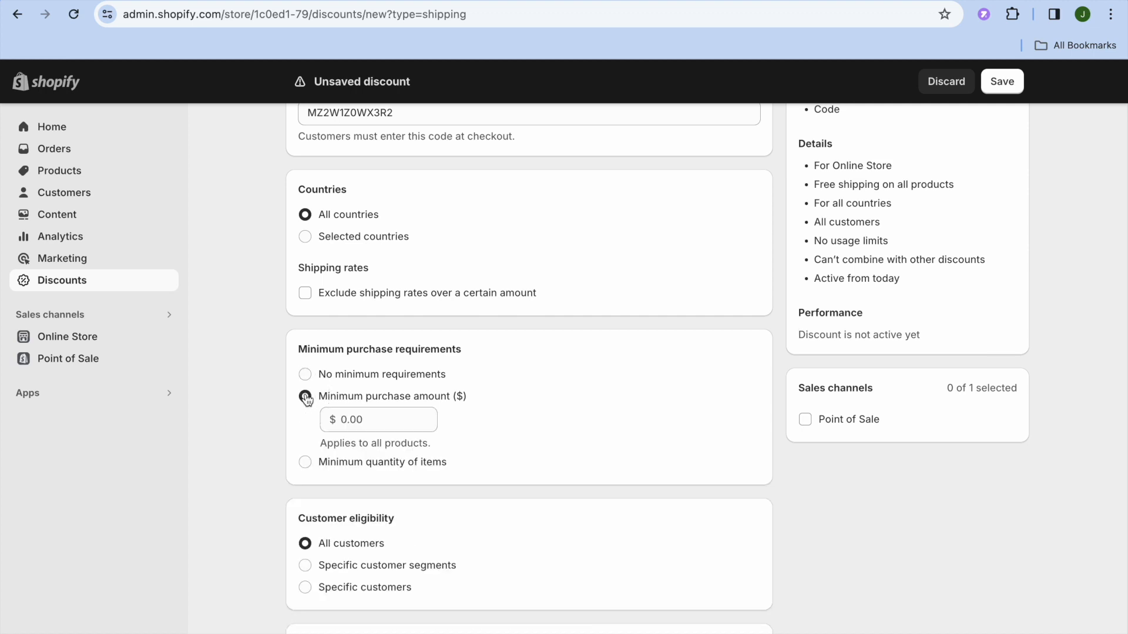
click(379, 425)
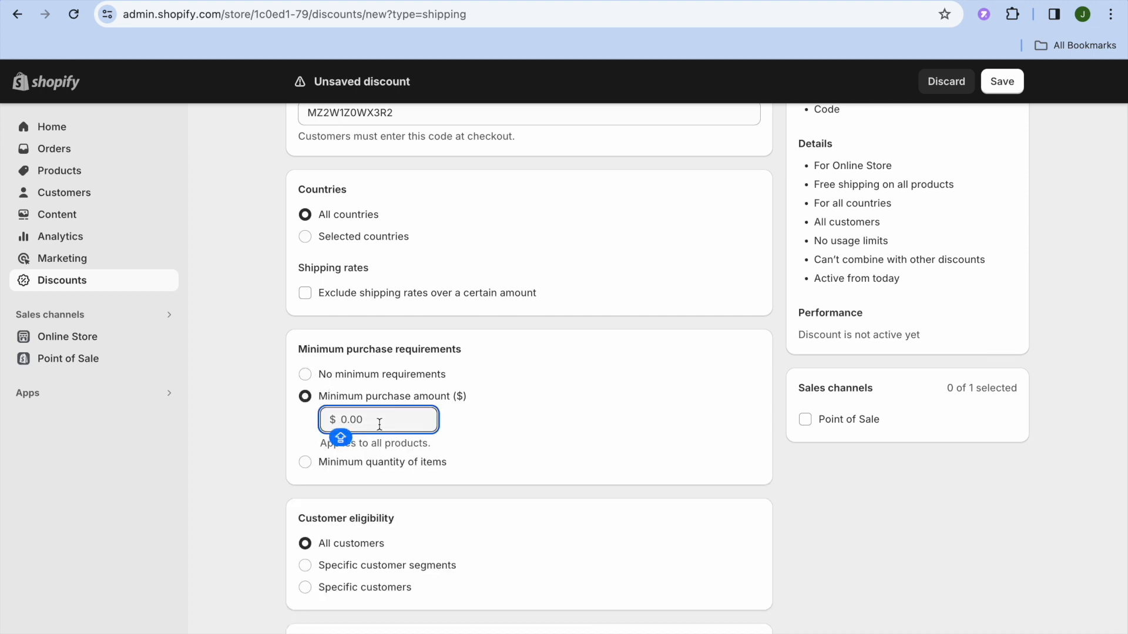
text(25)
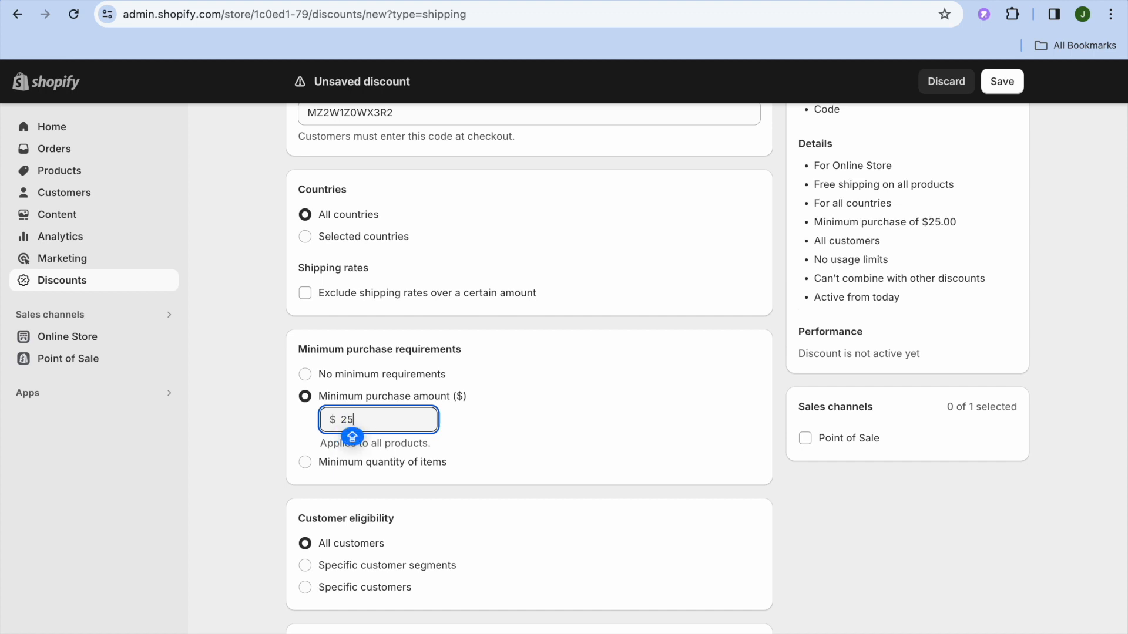
click(267, 478)
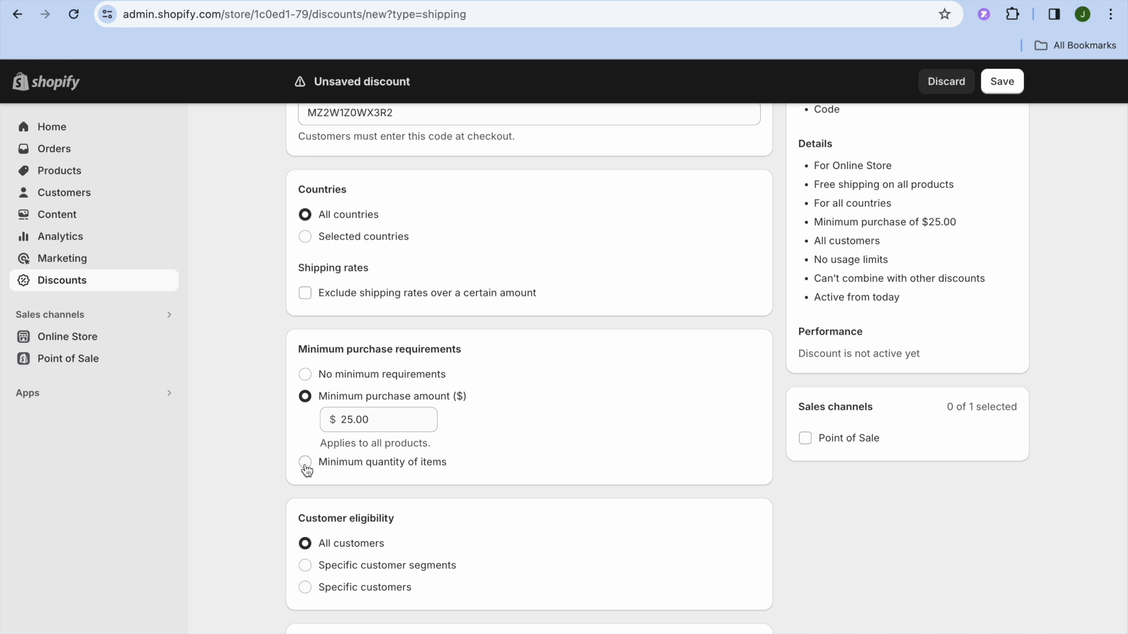
- Save the free shipping discount, copy its discount code, and return to the discounts list
scroll(260, 472, down, 3)
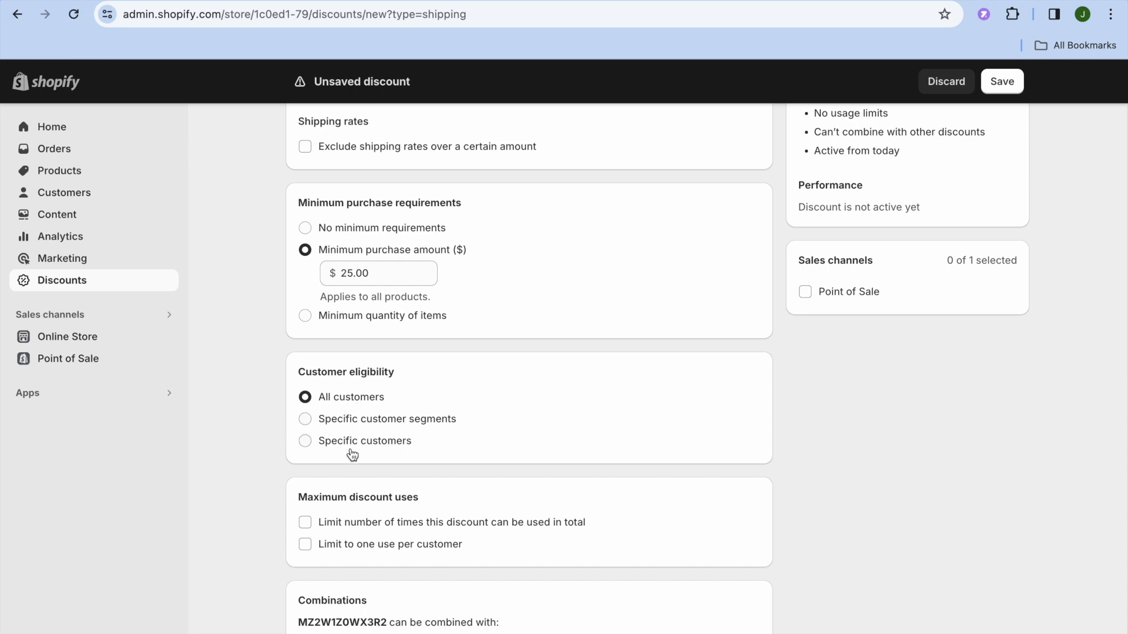
scroll(259, 479, down, 4)
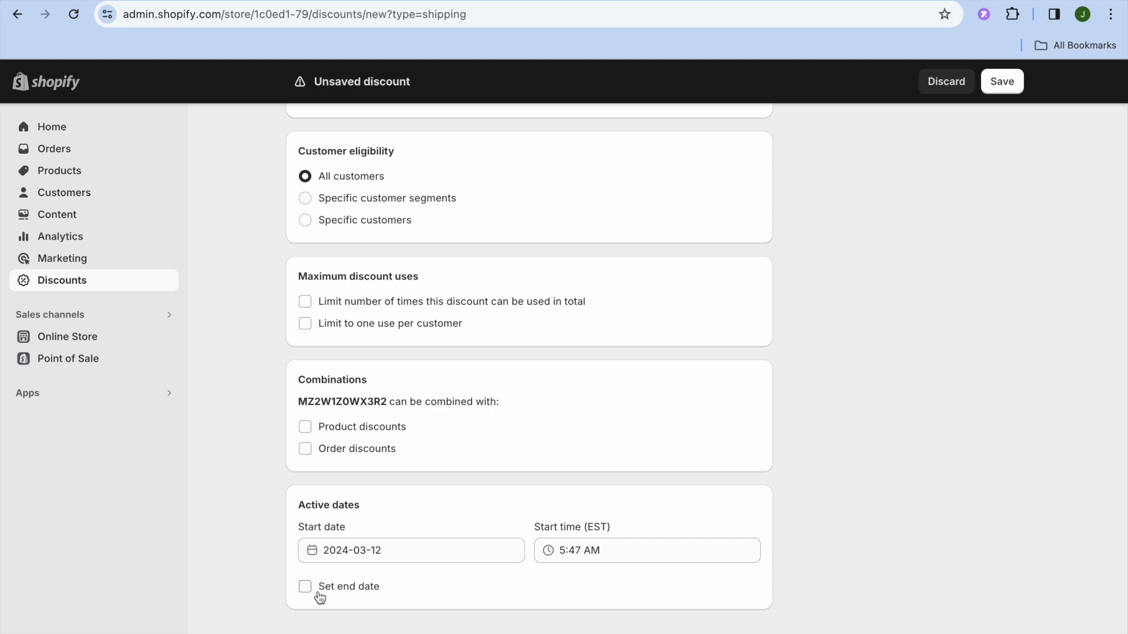
click(999, 84)
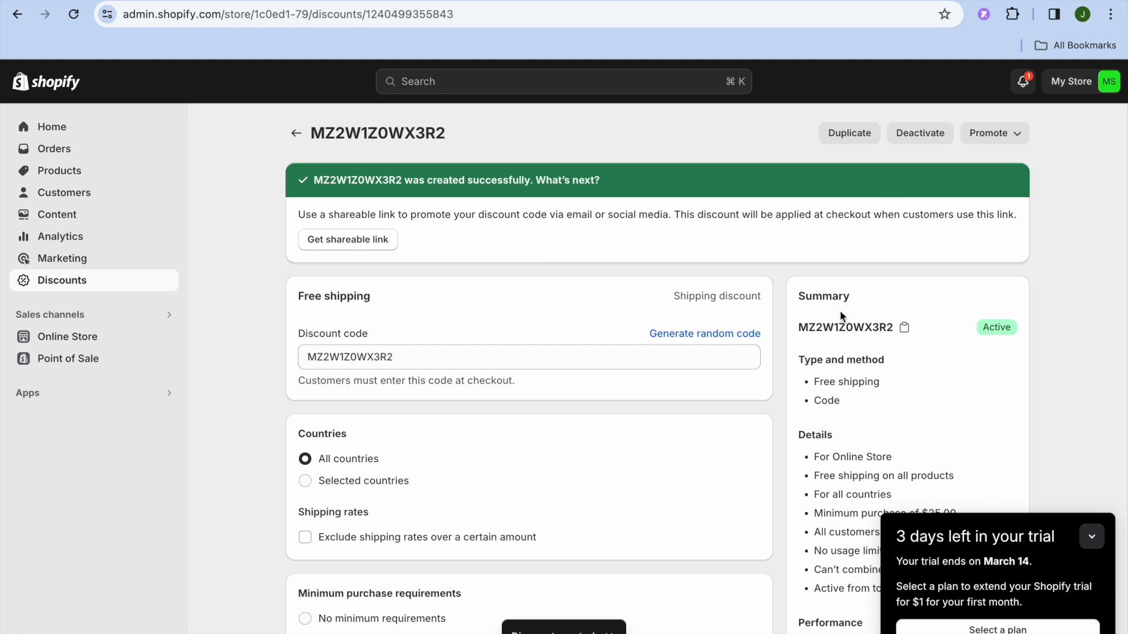
click(905, 330)
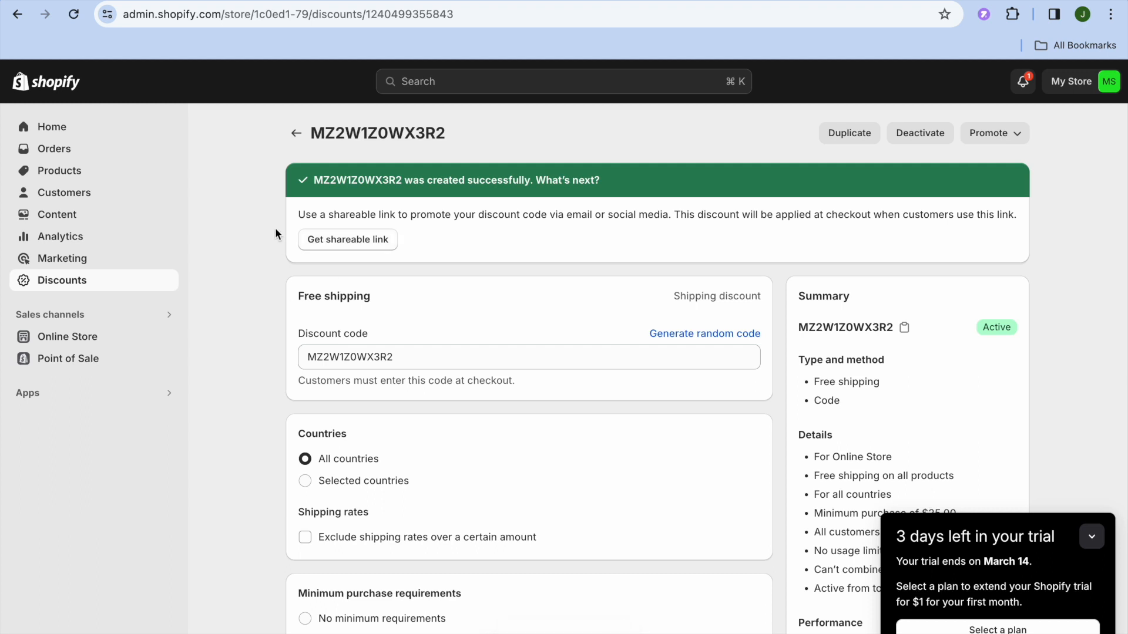
click(296, 133)
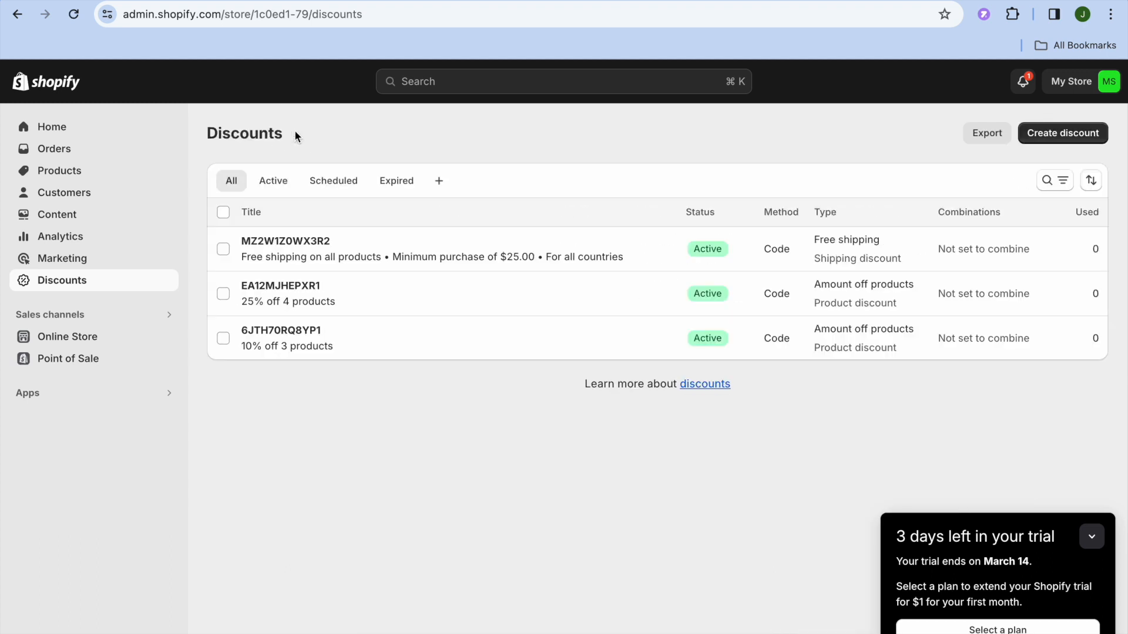
- Open the Shopify App Store from the app and sales channel settings
click(94, 399)
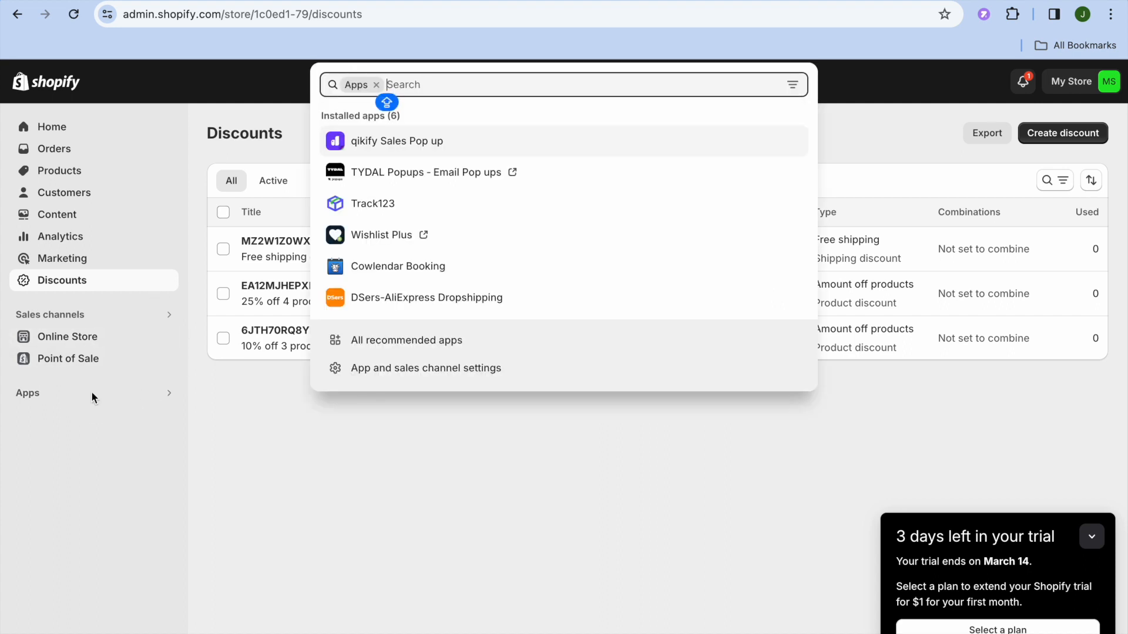
click(376, 368)
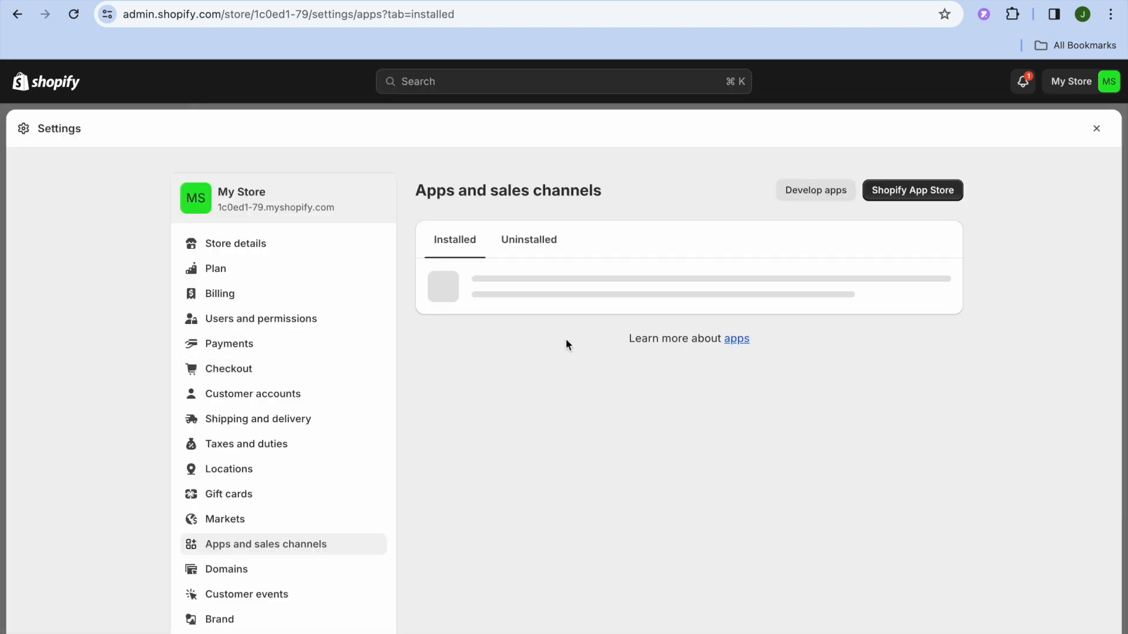
click(884, 193)
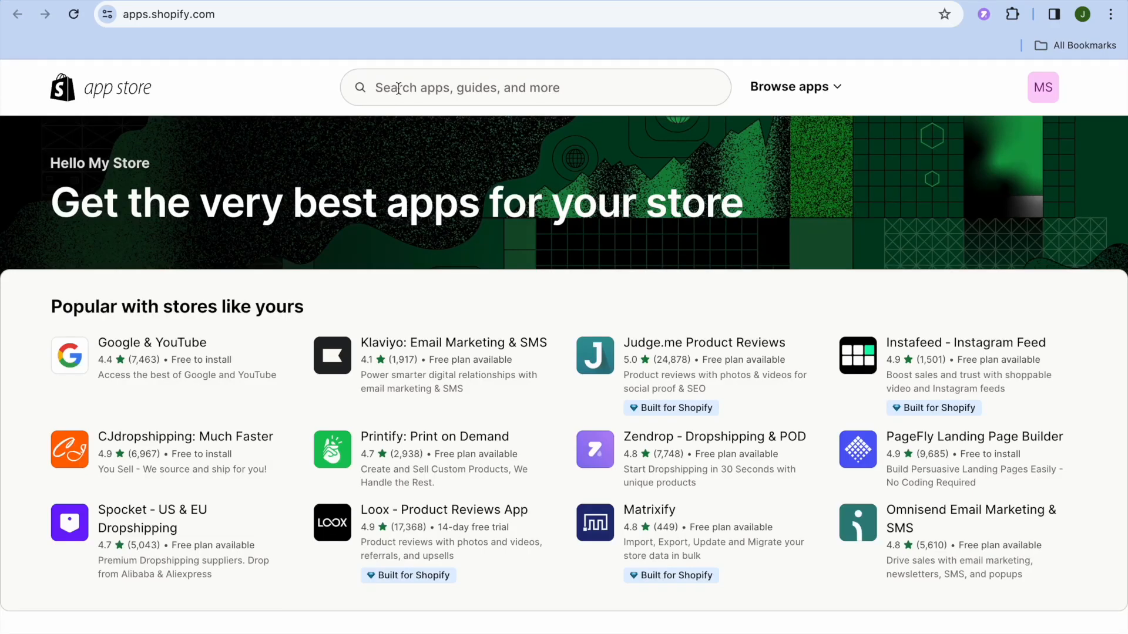
- Find the qikify Sales Pop up & Proof app with the search "sales pop up" and open the installed app
click(398, 88)
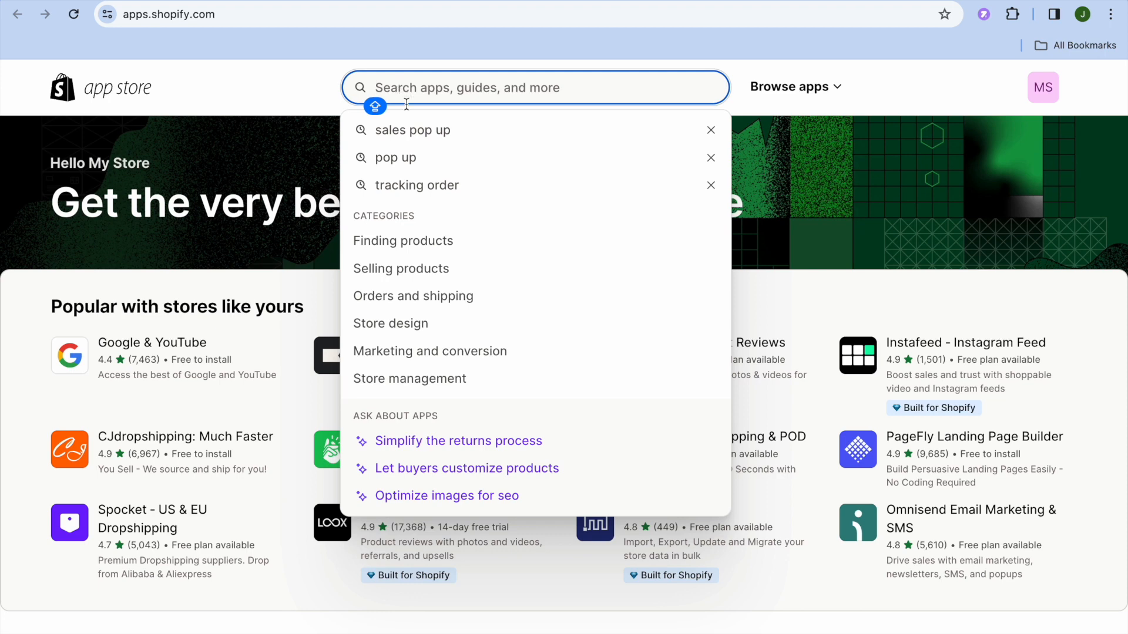
click(419, 130)
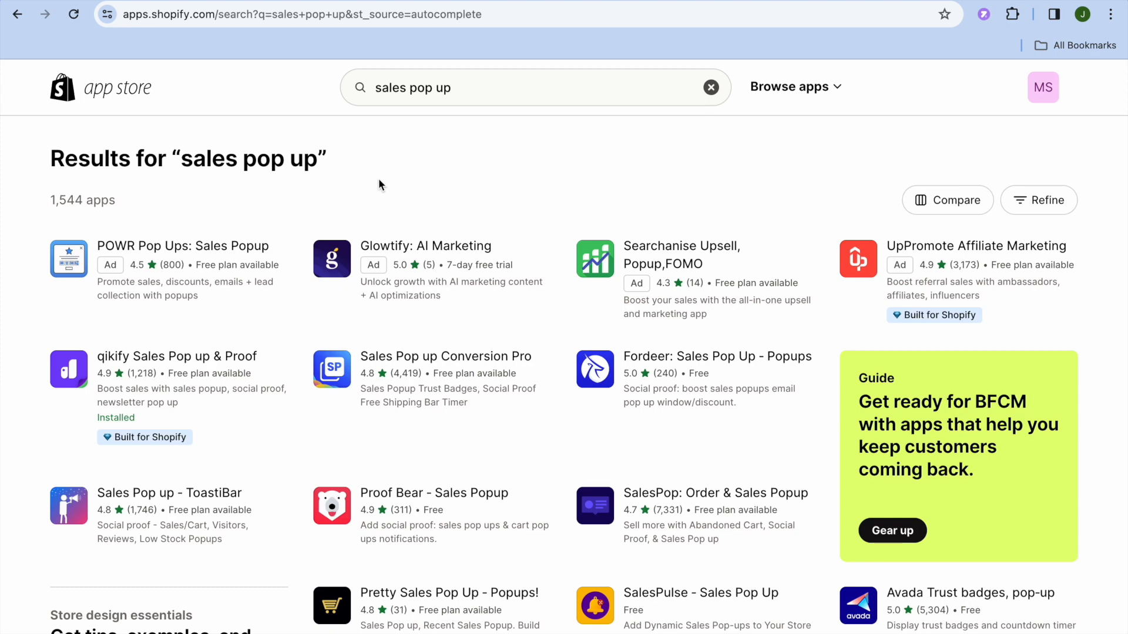
click(188, 361)
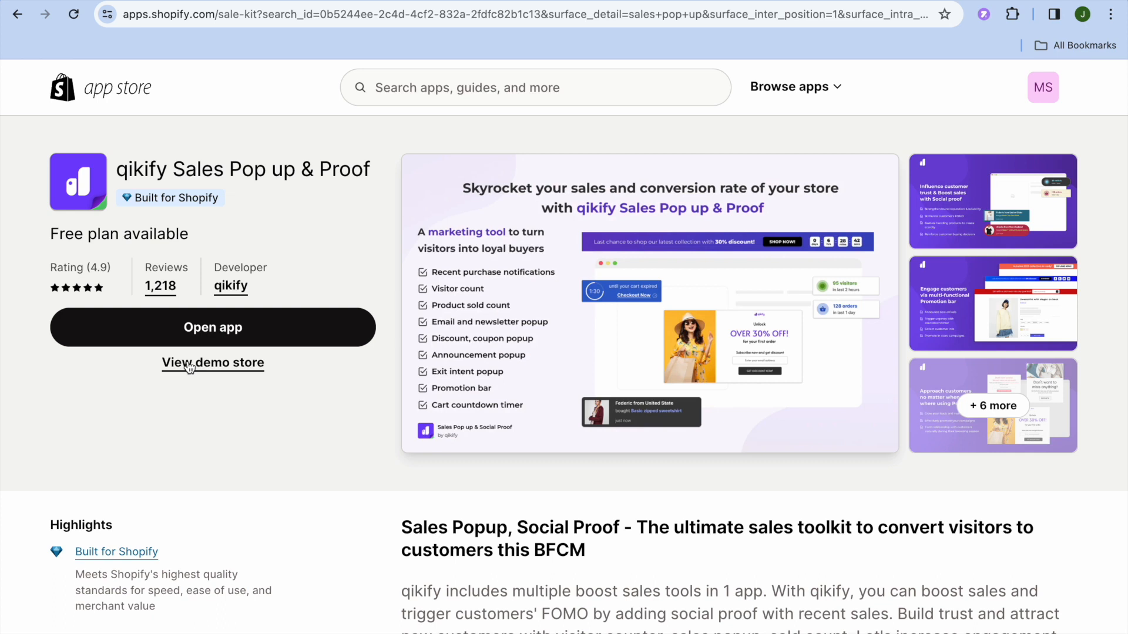
click(175, 336)
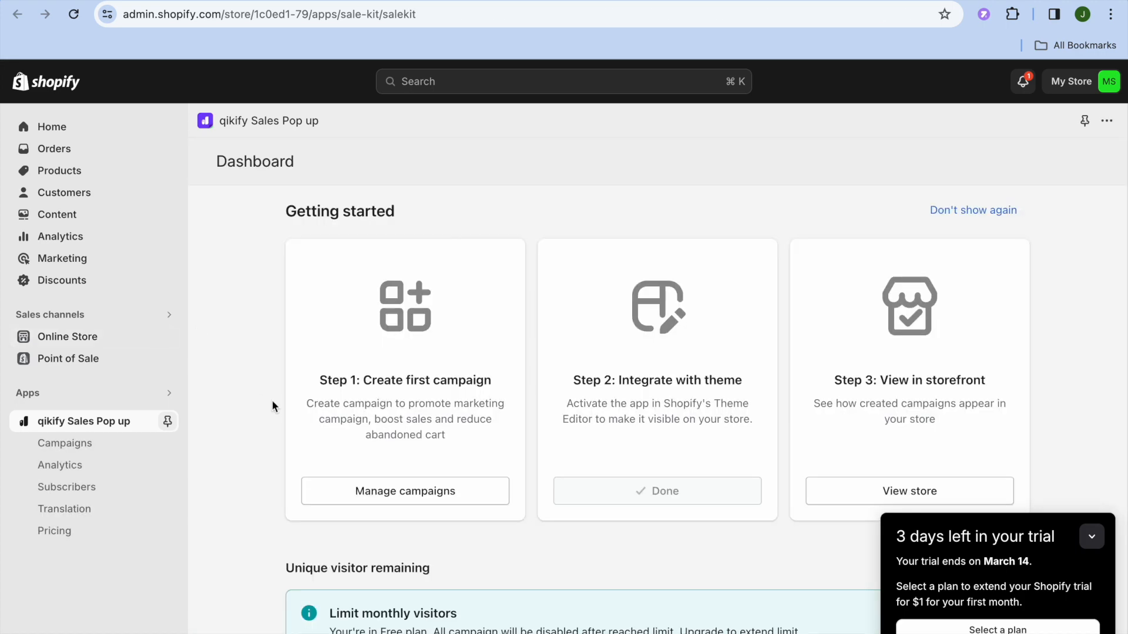
- Look over the qikify Sales Pop up dashboard and open its campaigns
scroll(272, 402, down, 5)
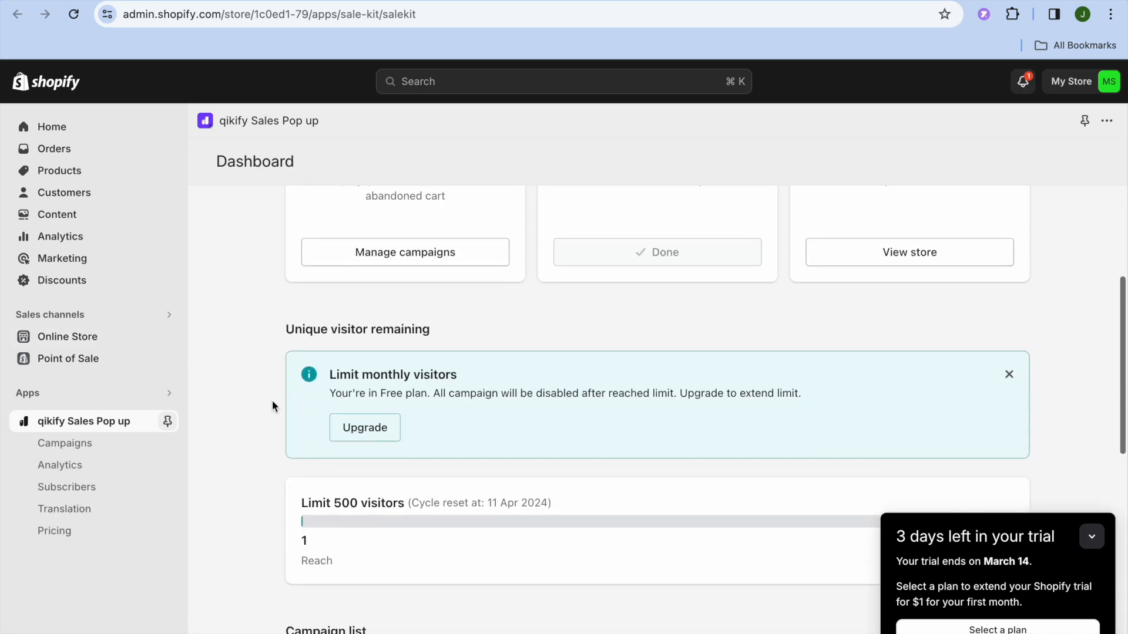
scroll(273, 400, up, 5)
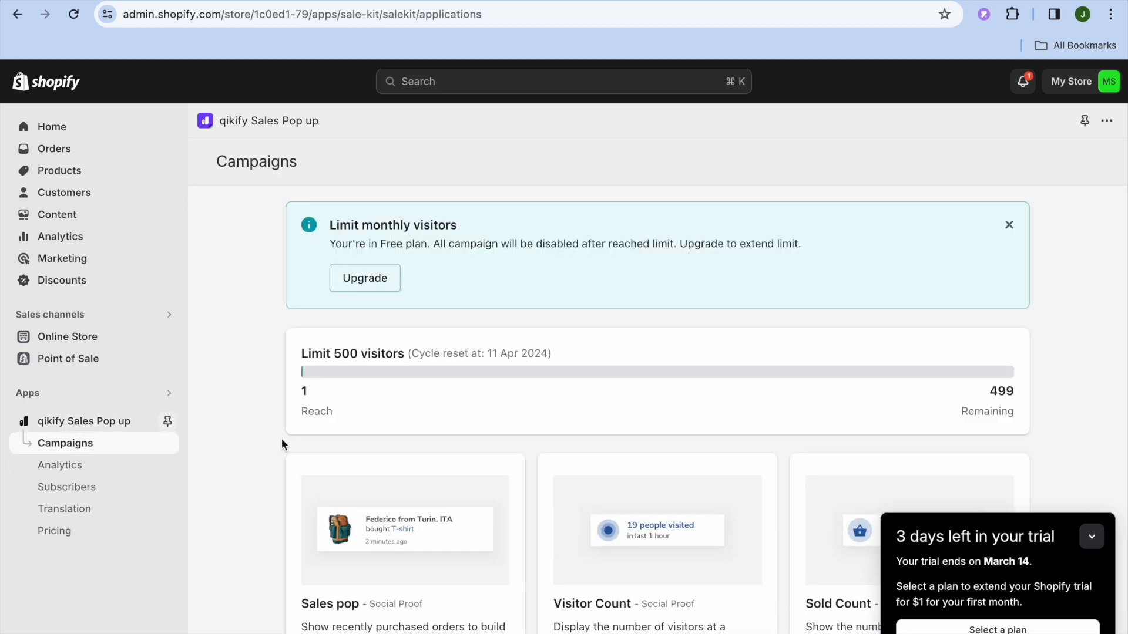
scroll(281, 439, down, 4)
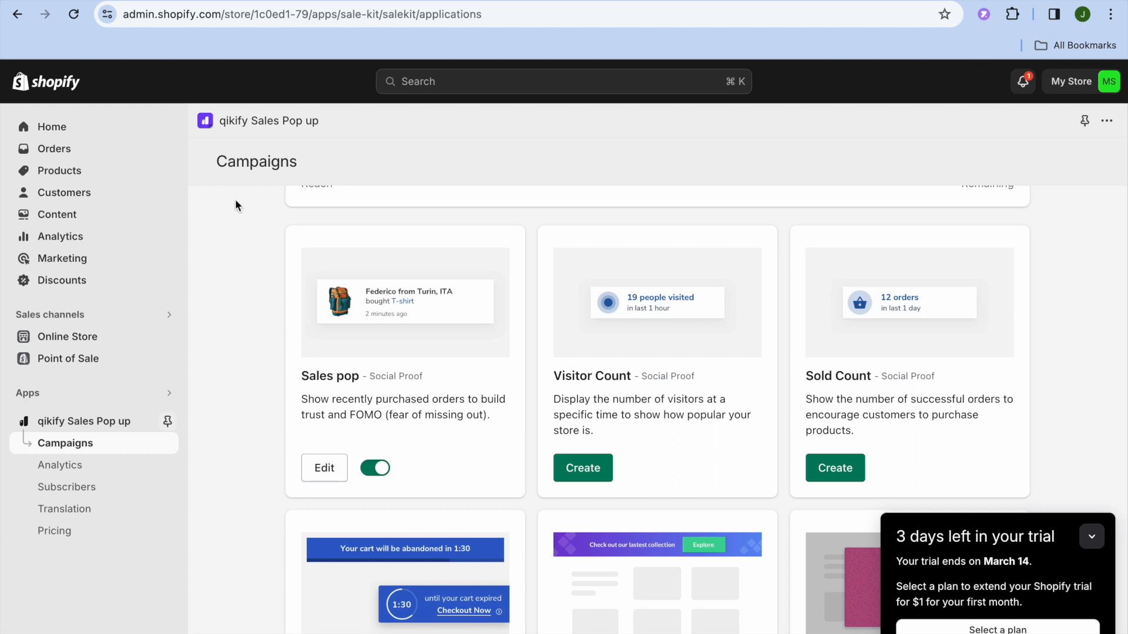
- View the online store in a new browser tab to examine its popup, and return to the campaigns
click(168, 339)
right_click(168, 339)
click(187, 344)
click(611, 1)
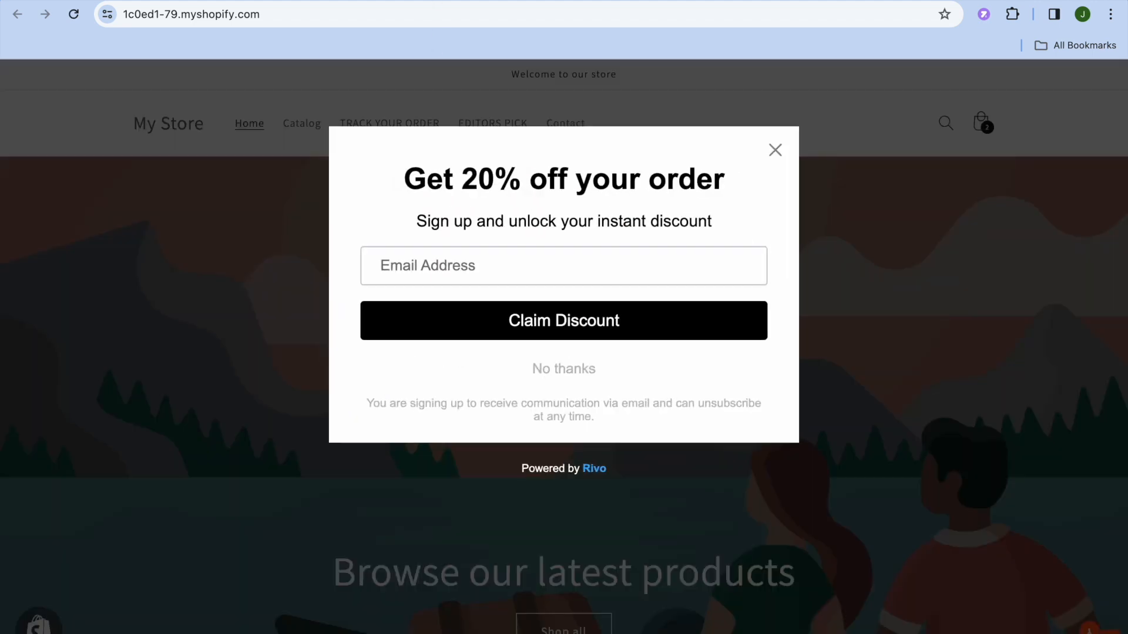
key(ctrl+shift+Tab)
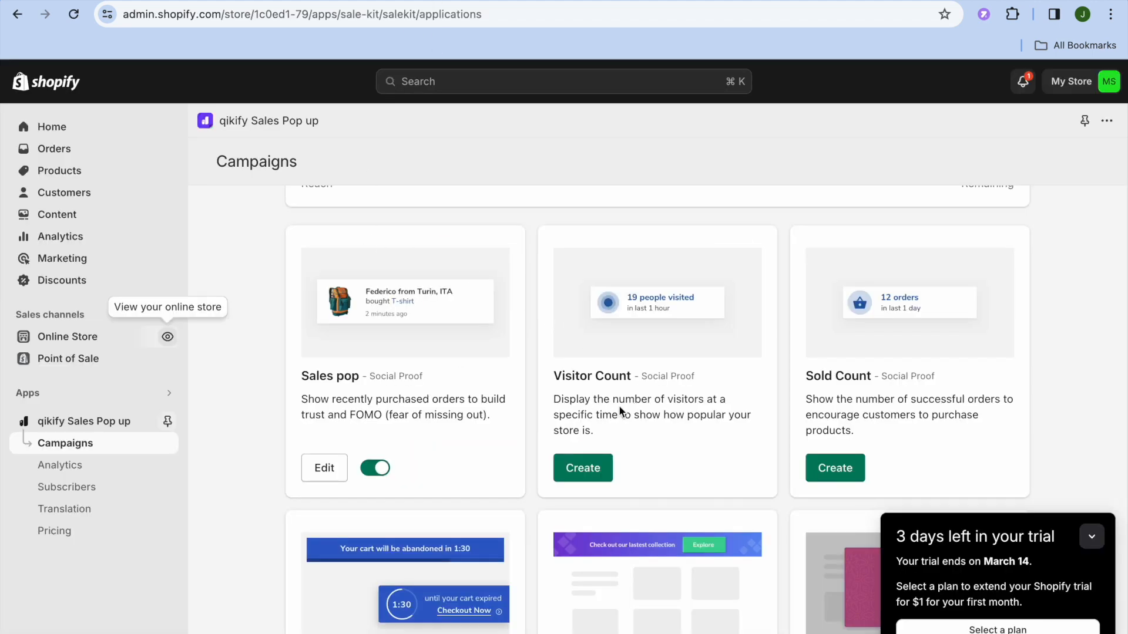
- Create a new campaign of the Popup type in qikify
scroll(650, 411, down, 3)
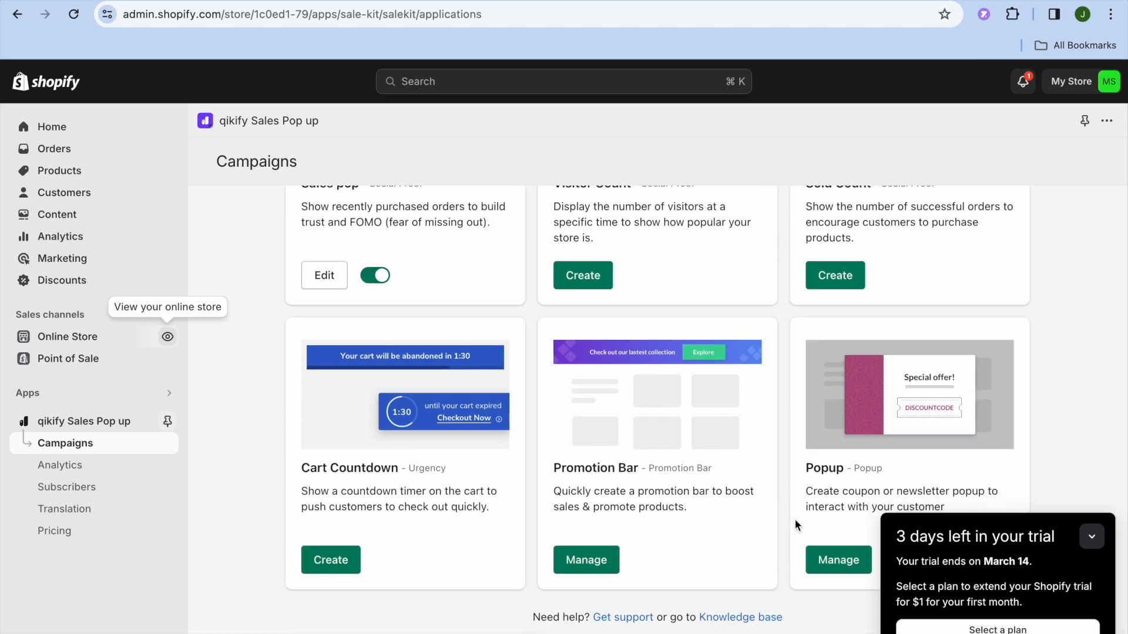
click(848, 564)
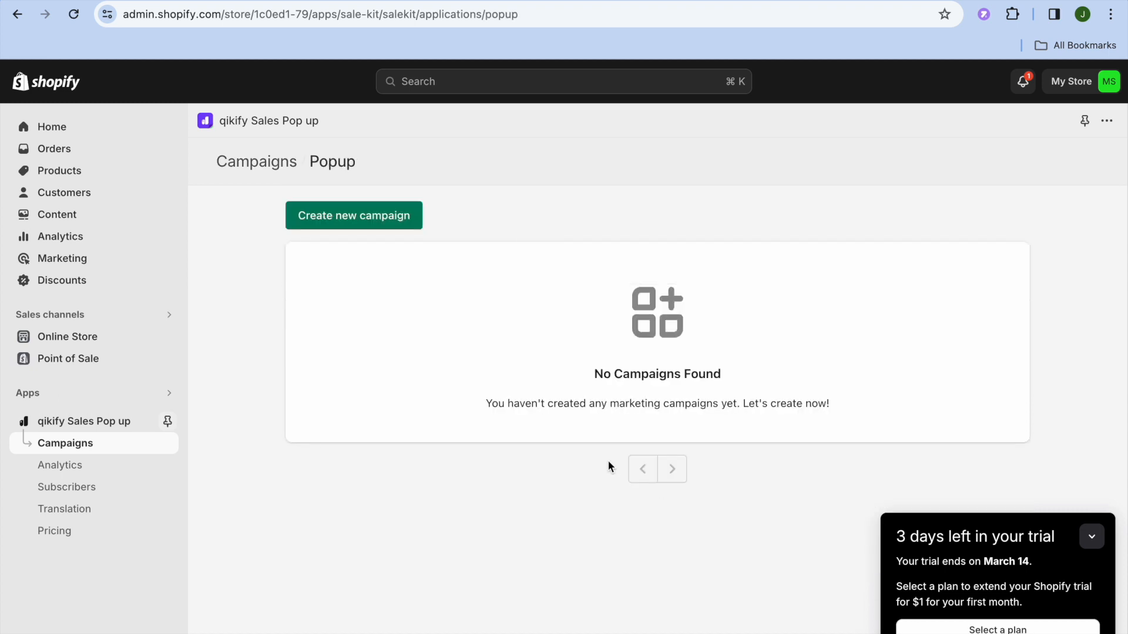
click(365, 216)
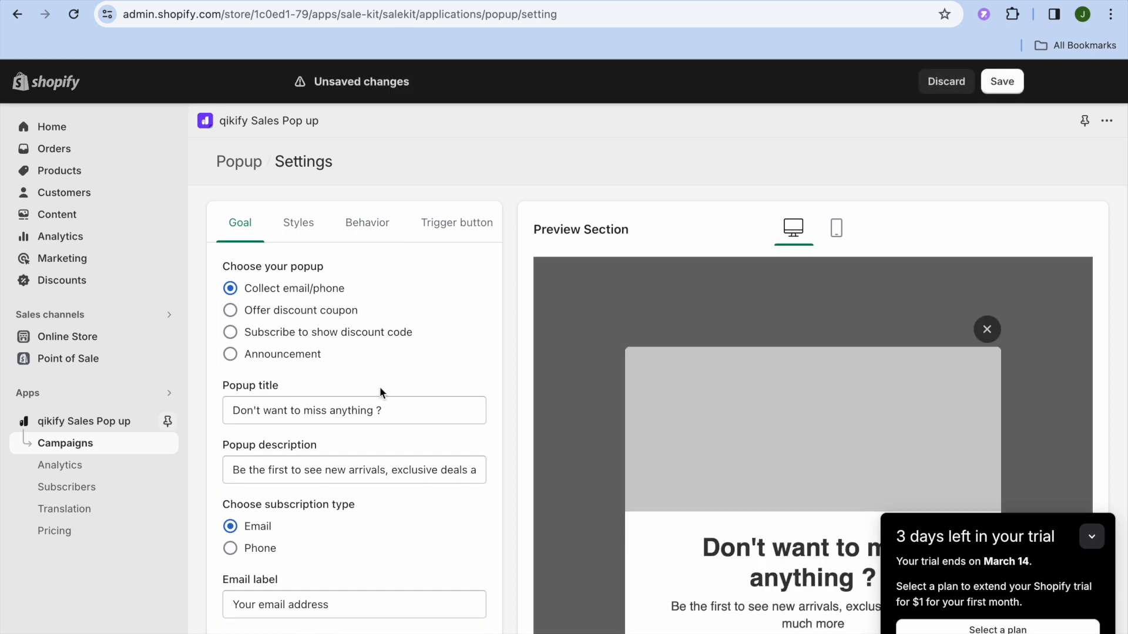
click(231, 311)
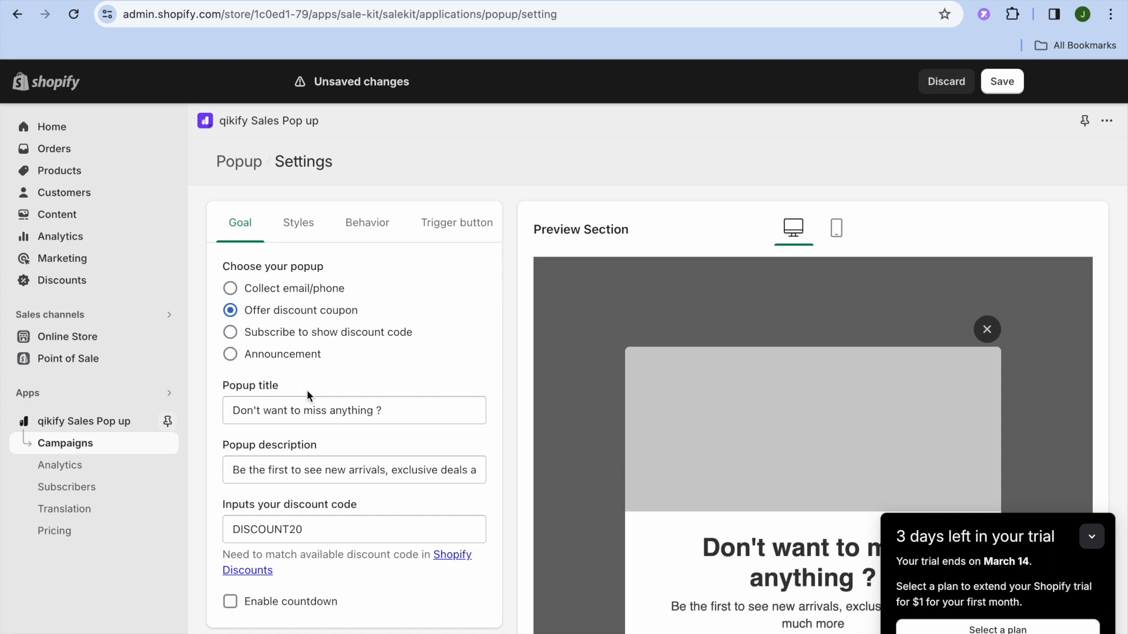
click(392, 416)
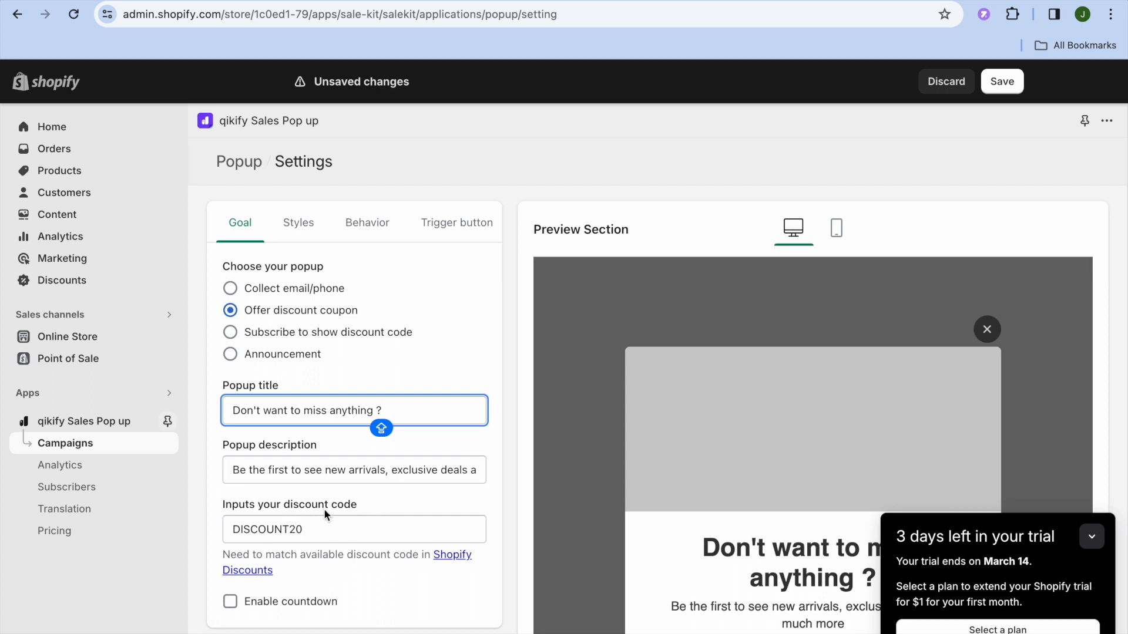
click(325, 529)
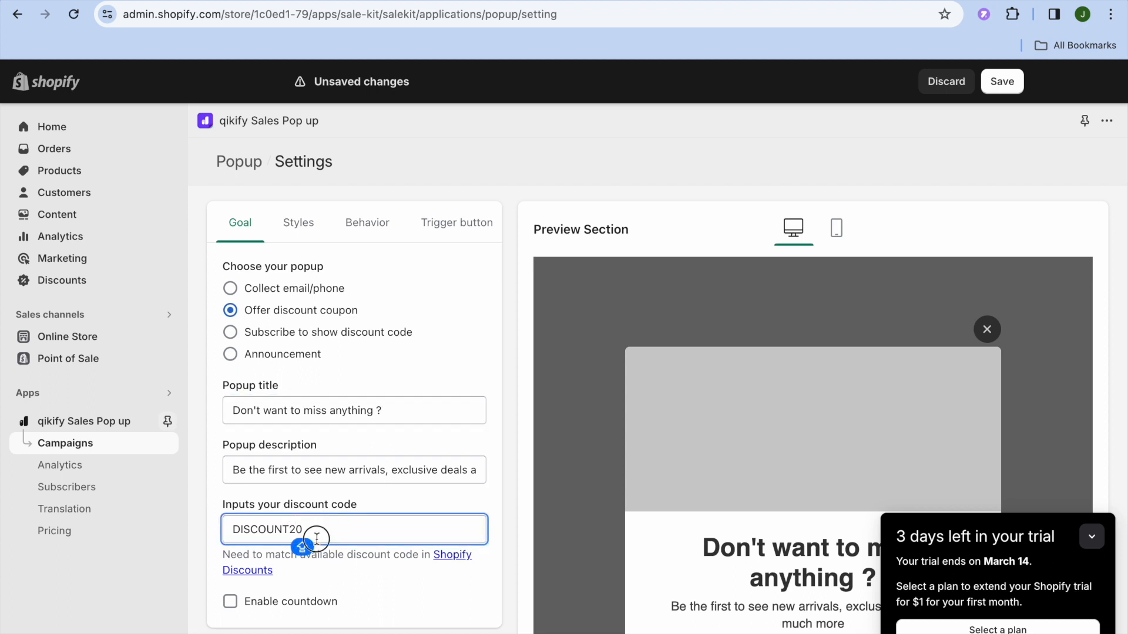
double_click(219, 536)
right_click(256, 529)
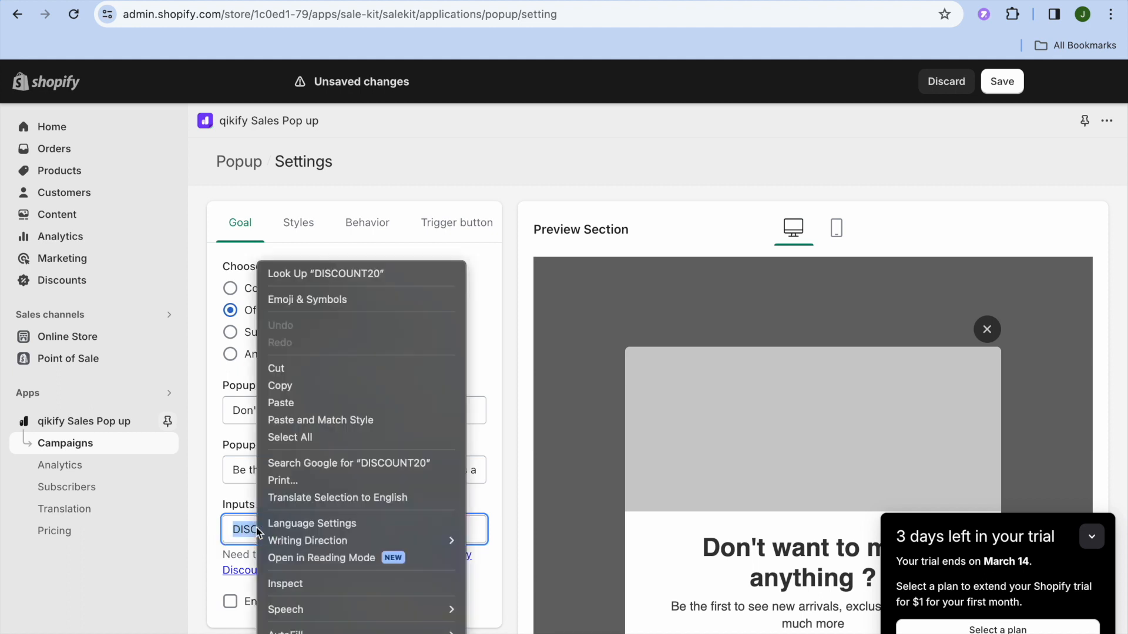
click(294, 403)
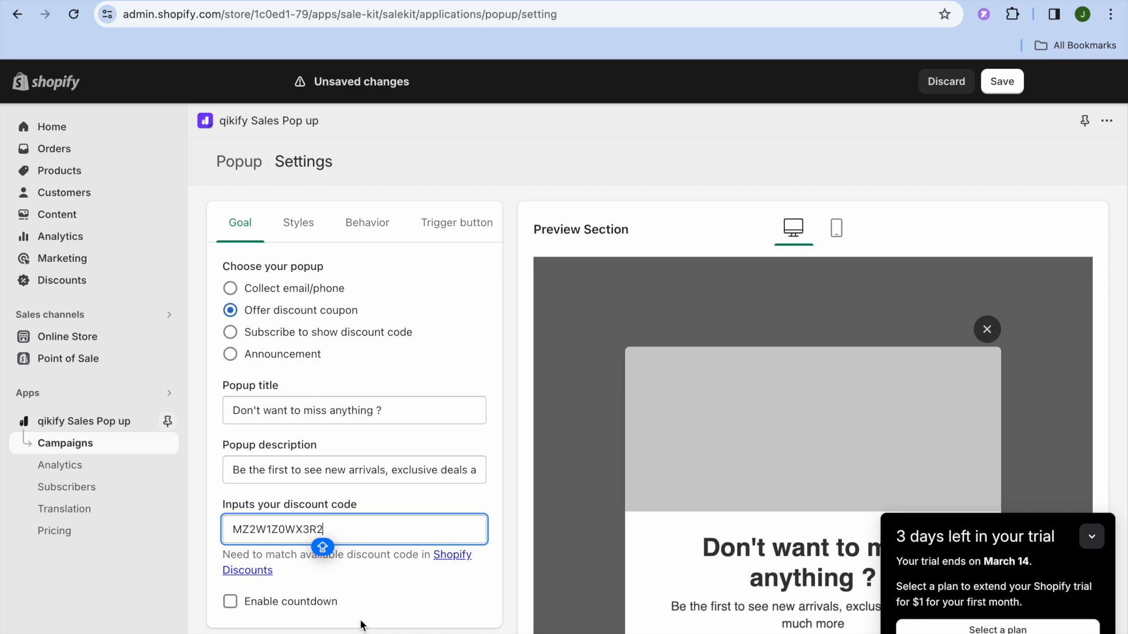
- Enable the countdown for the discount coupon popup and look over its countdown options
click(229, 603)
scroll(353, 590, down, 3)
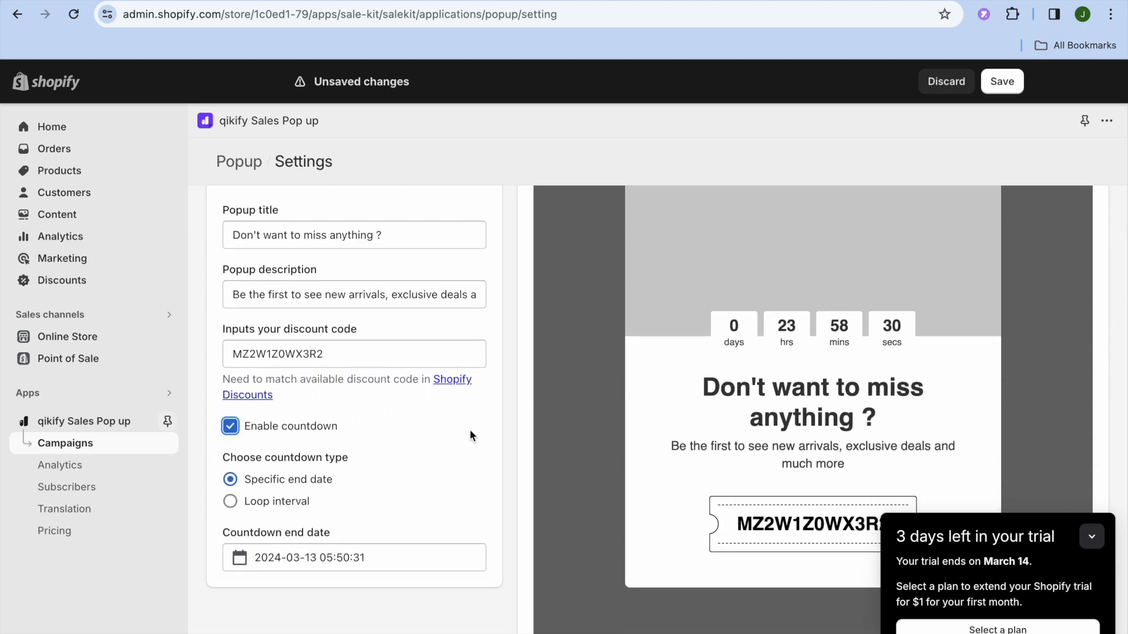
scroll(470, 435, up, 3)
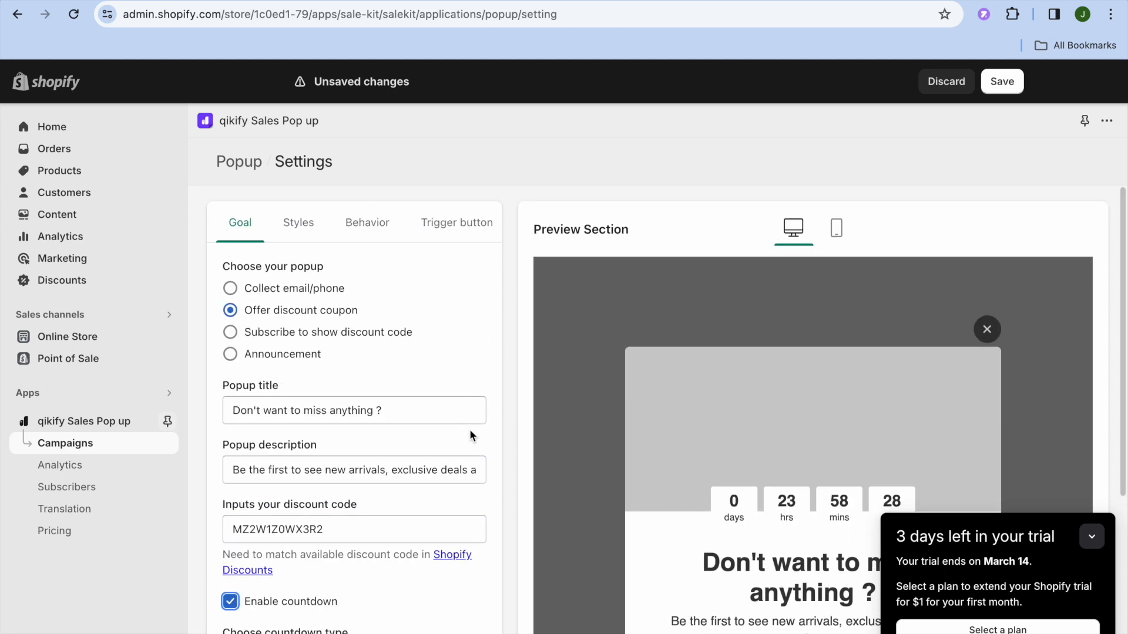
- Look over the popup's style settings, including its layout, background image, font and colors
click(290, 223)
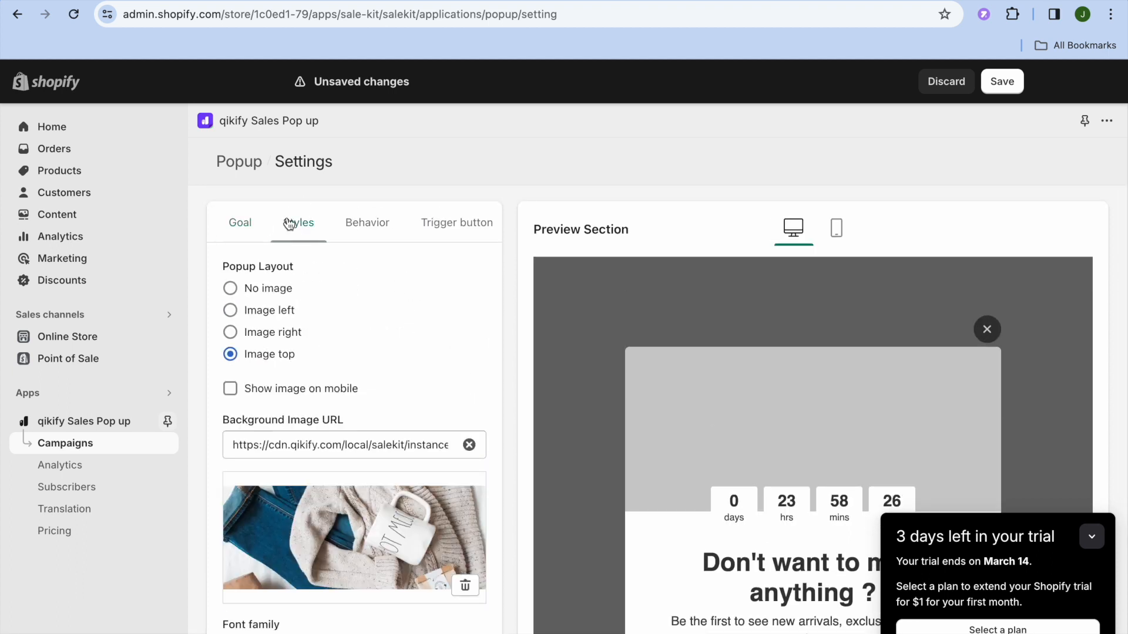
scroll(318, 346, down, 3)
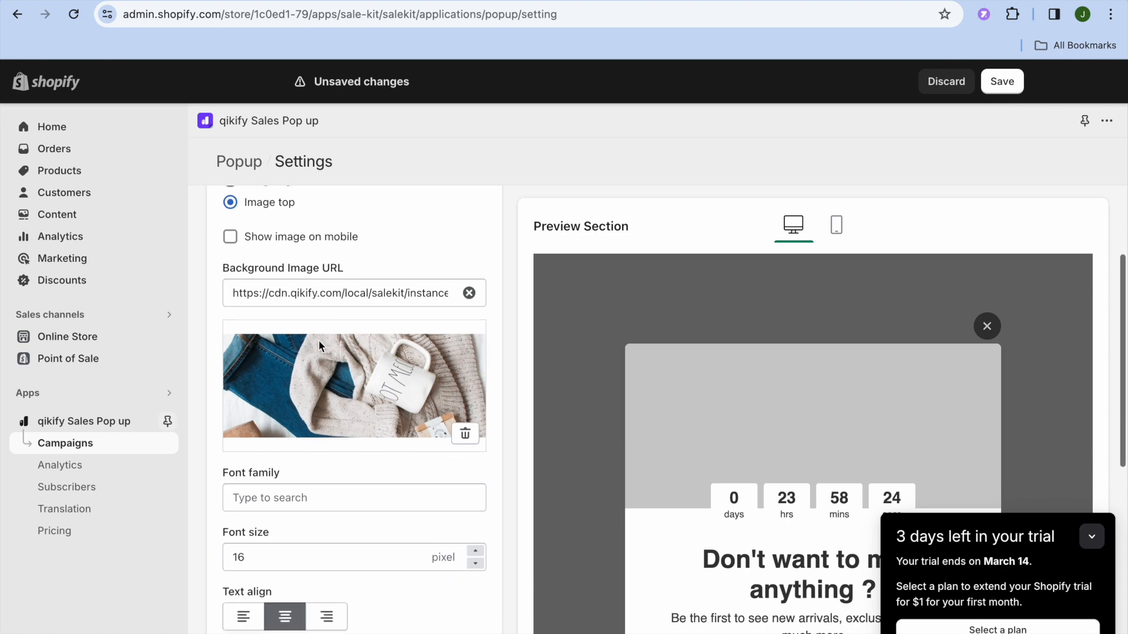
scroll(321, 347, down, 3)
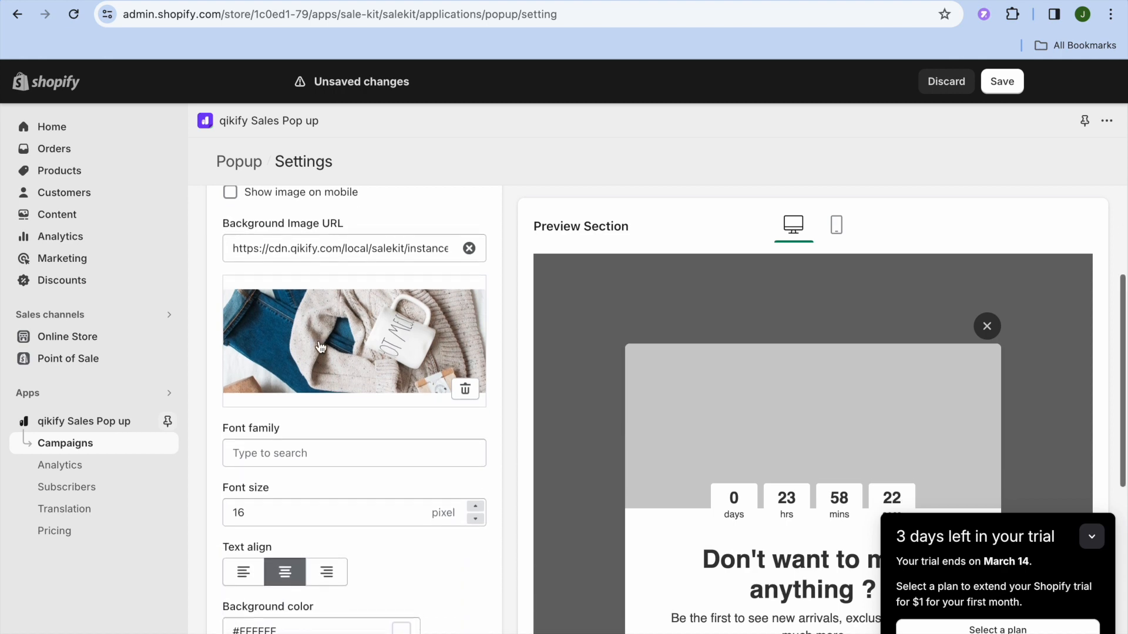
scroll(320, 347, down, 3)
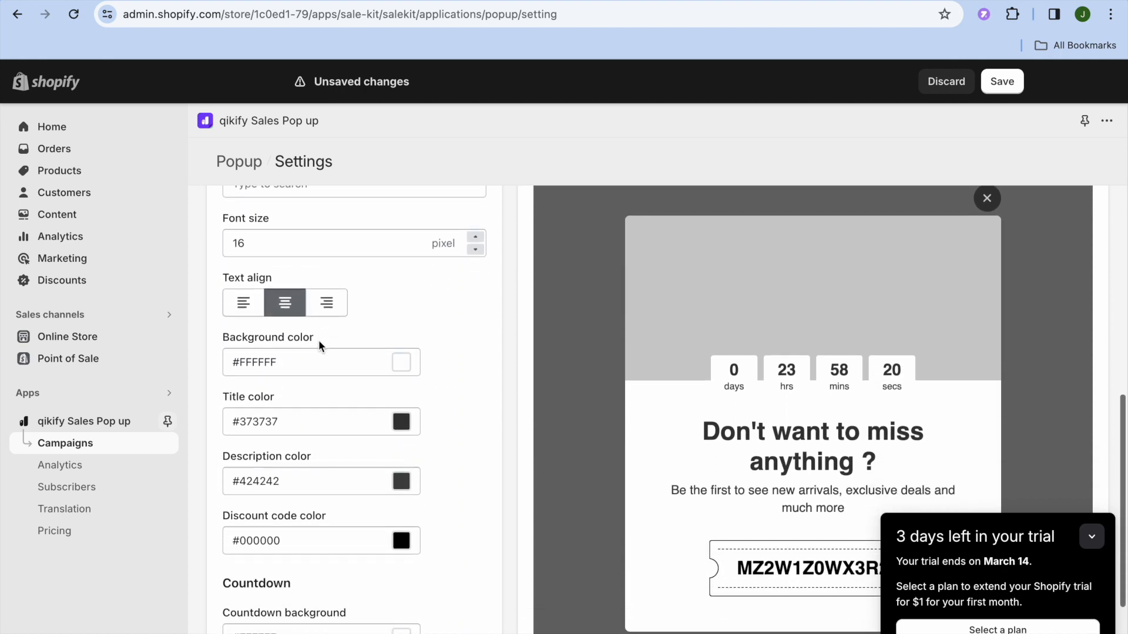
scroll(319, 346, up, 10)
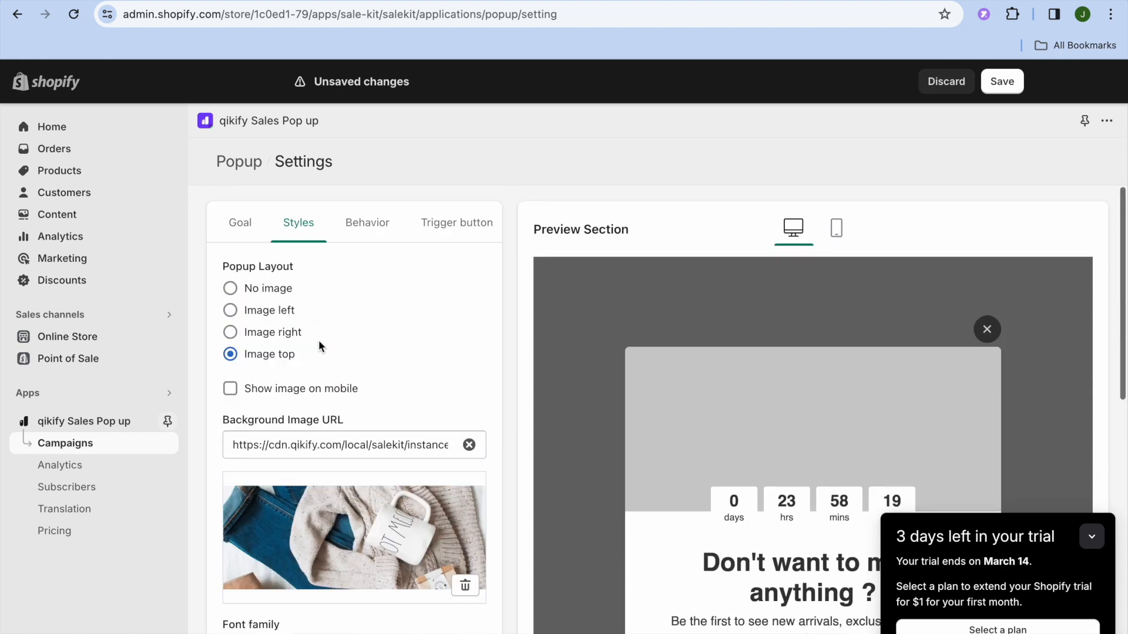
- Look over the popup's behavior settings, including the trigger options, repeat time and display pages
click(373, 229)
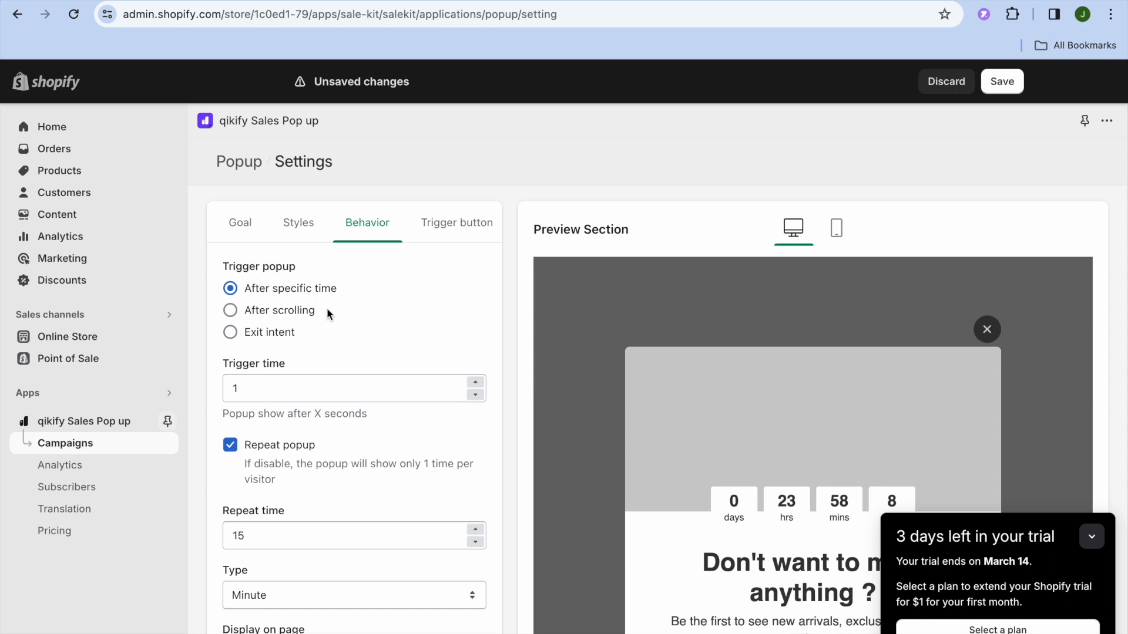
click(233, 336)
click(232, 288)
scroll(299, 364, down, 5)
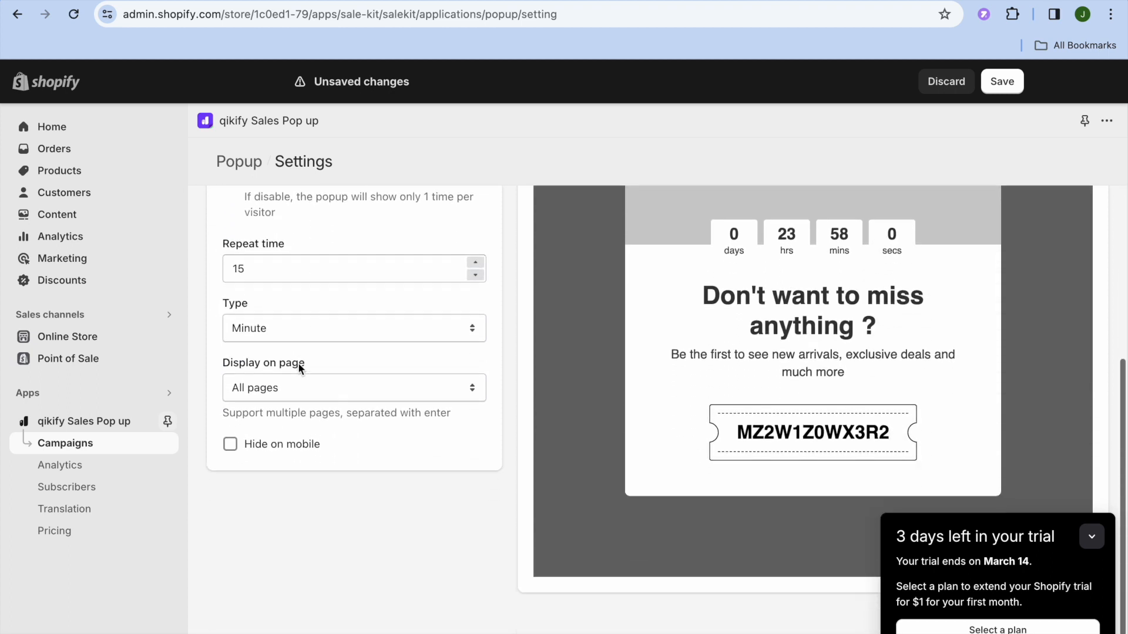
scroll(299, 365, up, 5)
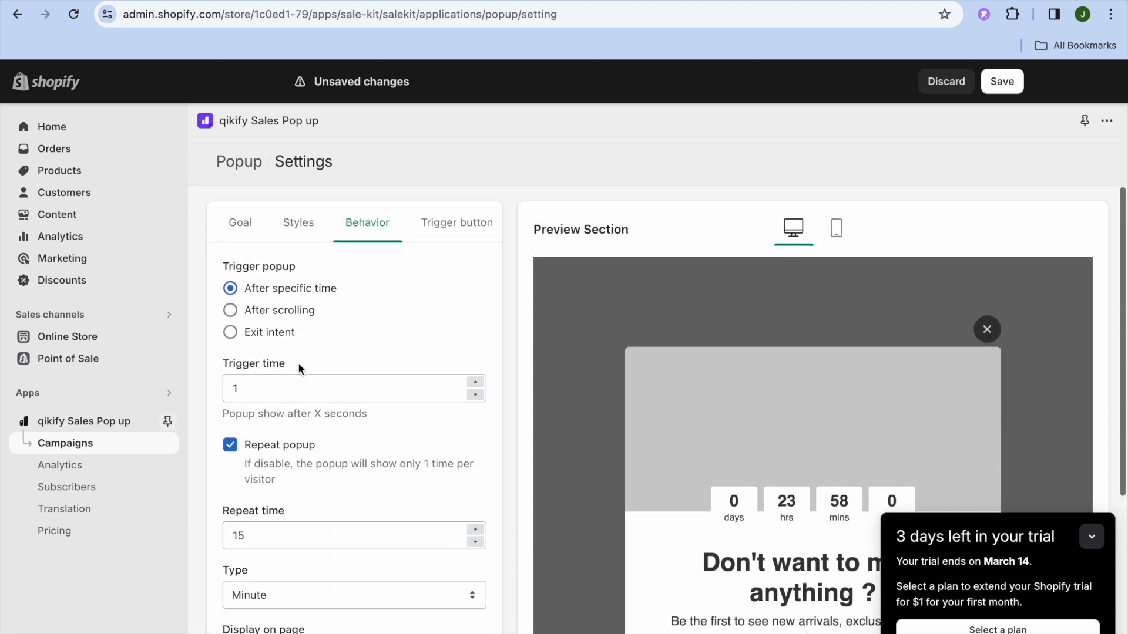
- Try showing a trigger button for the popup, and return to the behavior settings
click(454, 234)
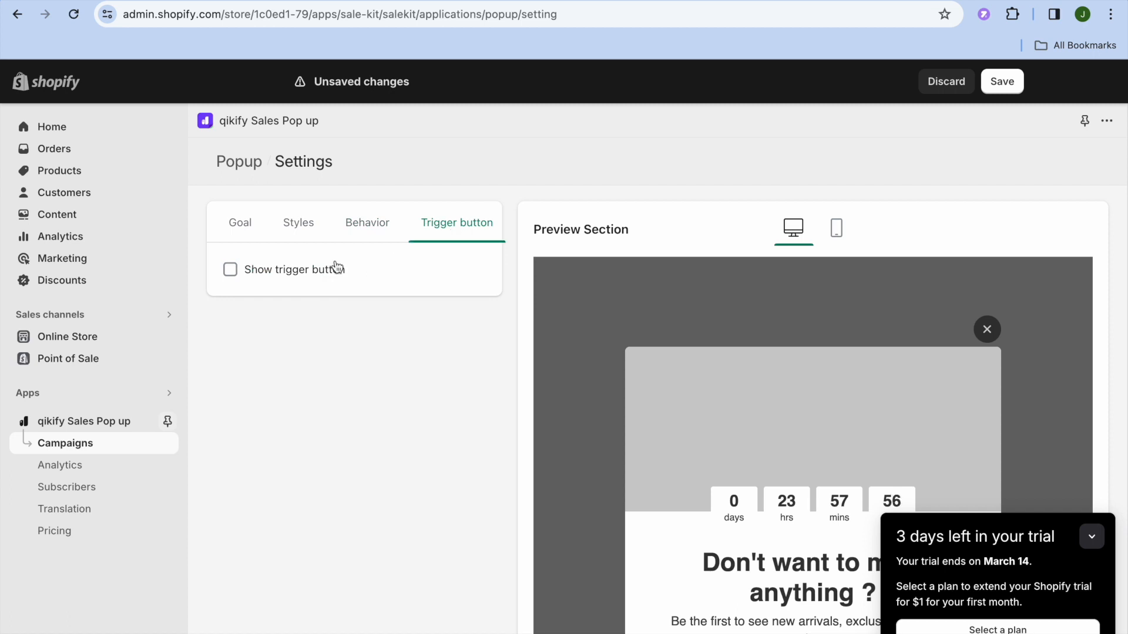
click(230, 272)
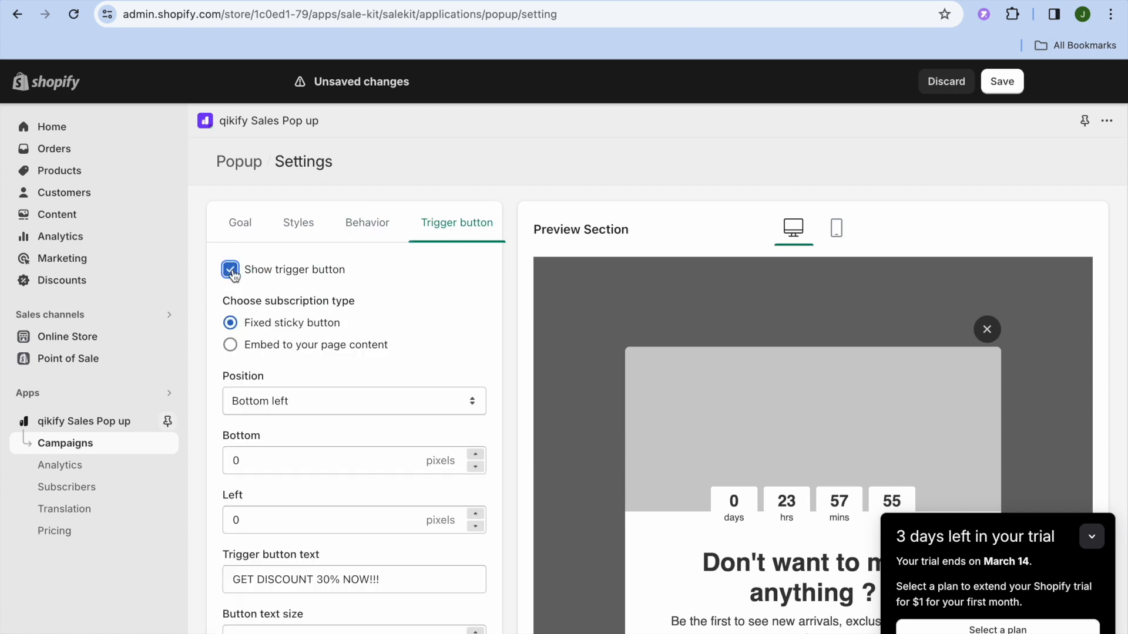
click(231, 271)
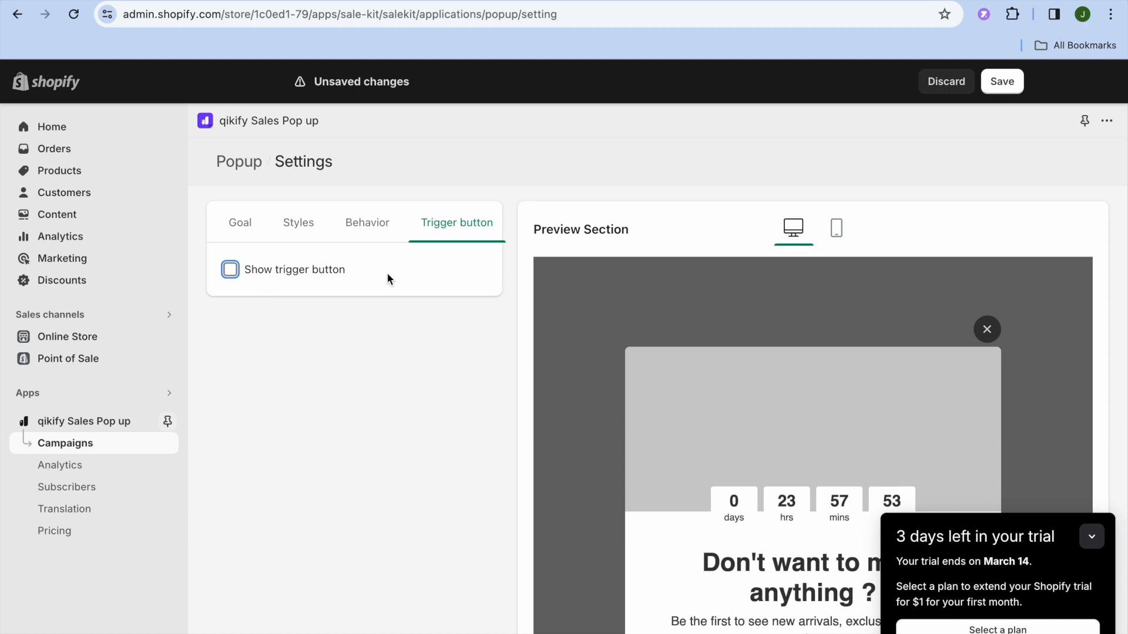
click(375, 224)
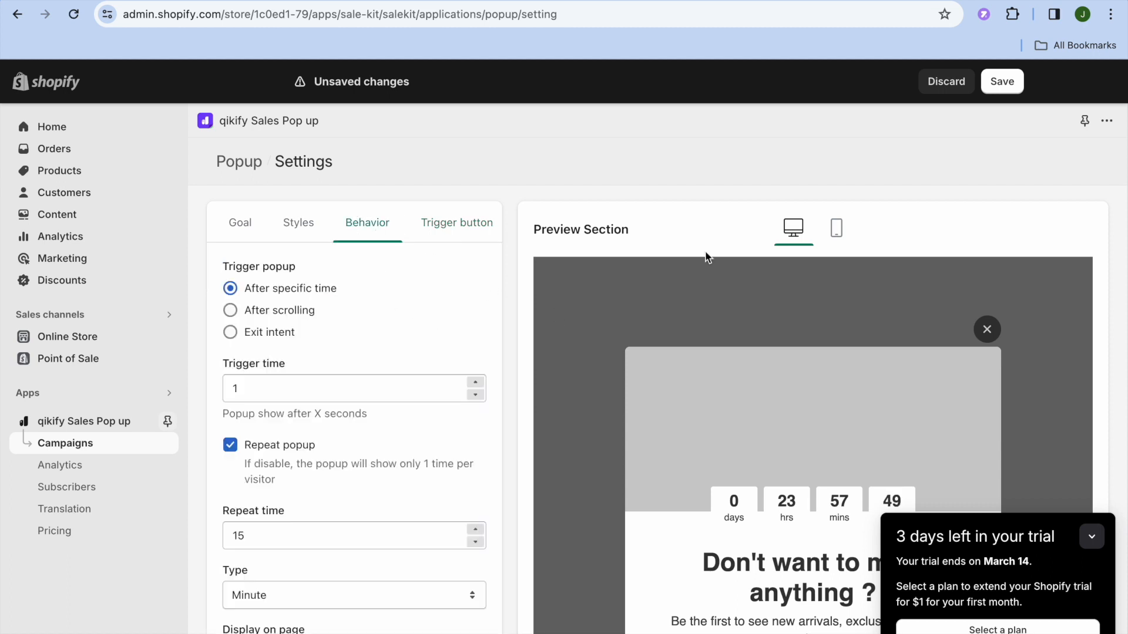
- Save the popup campaign, collapse the trial notice and examine the popup preview
click(1002, 82)
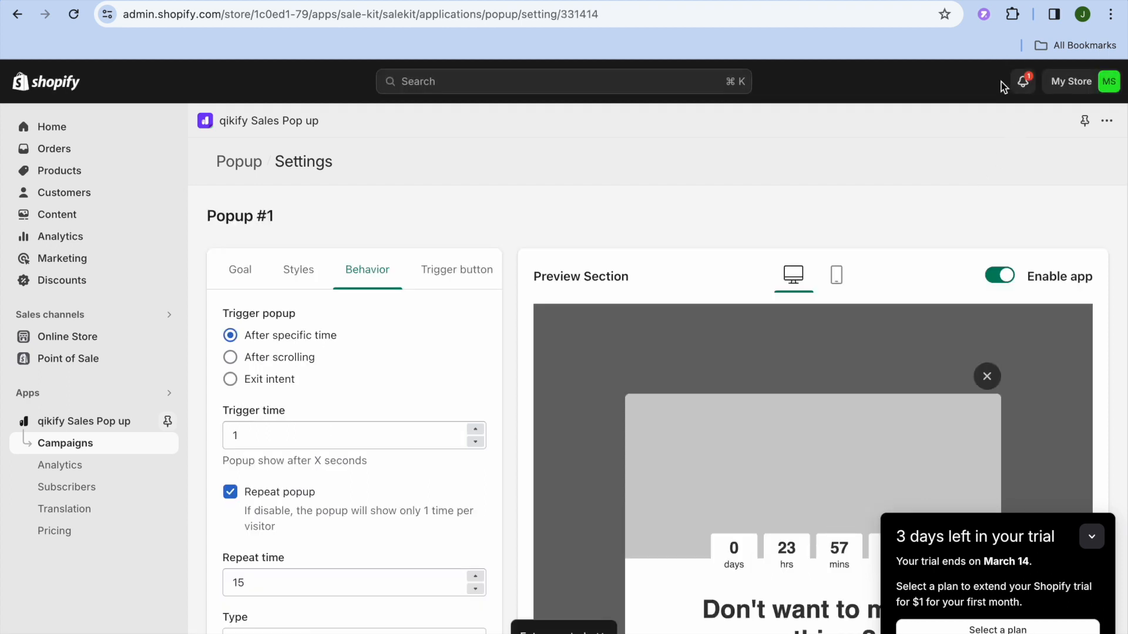
click(1093, 537)
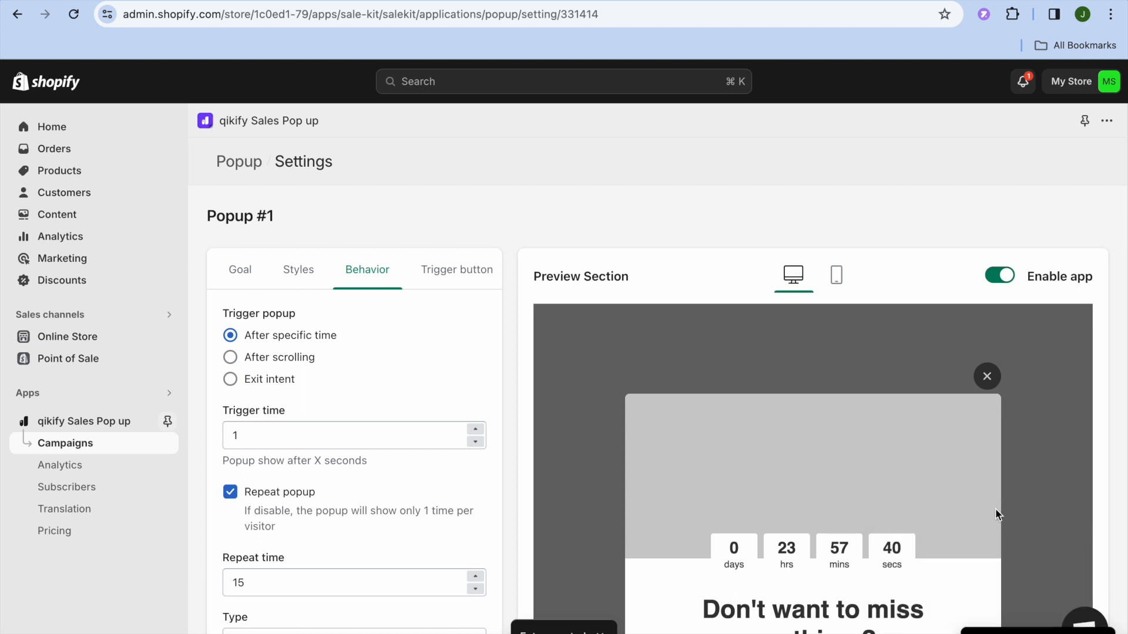
scroll(995, 509, down, 3)
scroll(996, 509, down, 2)
mouse_move(987, 614)
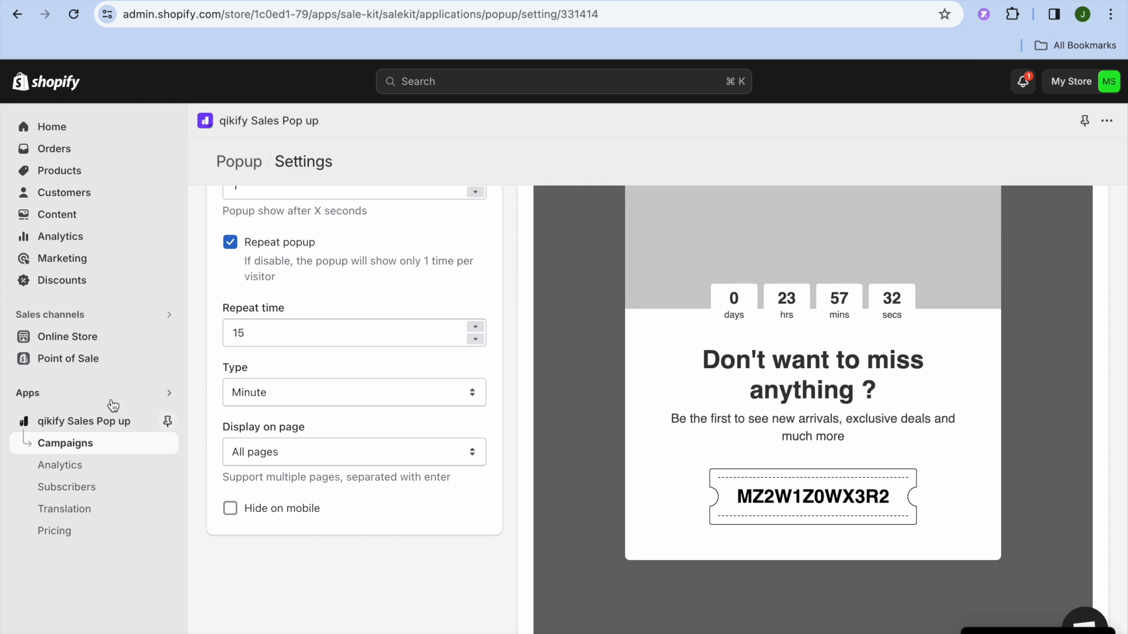
- Uninstall the TYDAL Popups - Email Pop ups app from the store's apps and sales channels settings
click(93, 394)
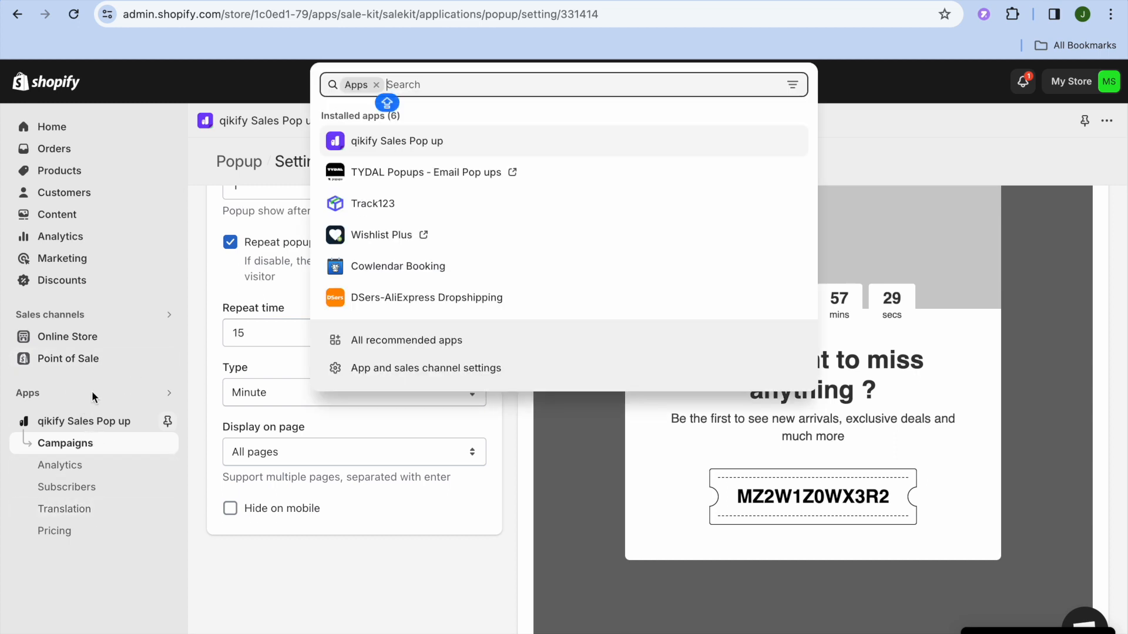
click(434, 368)
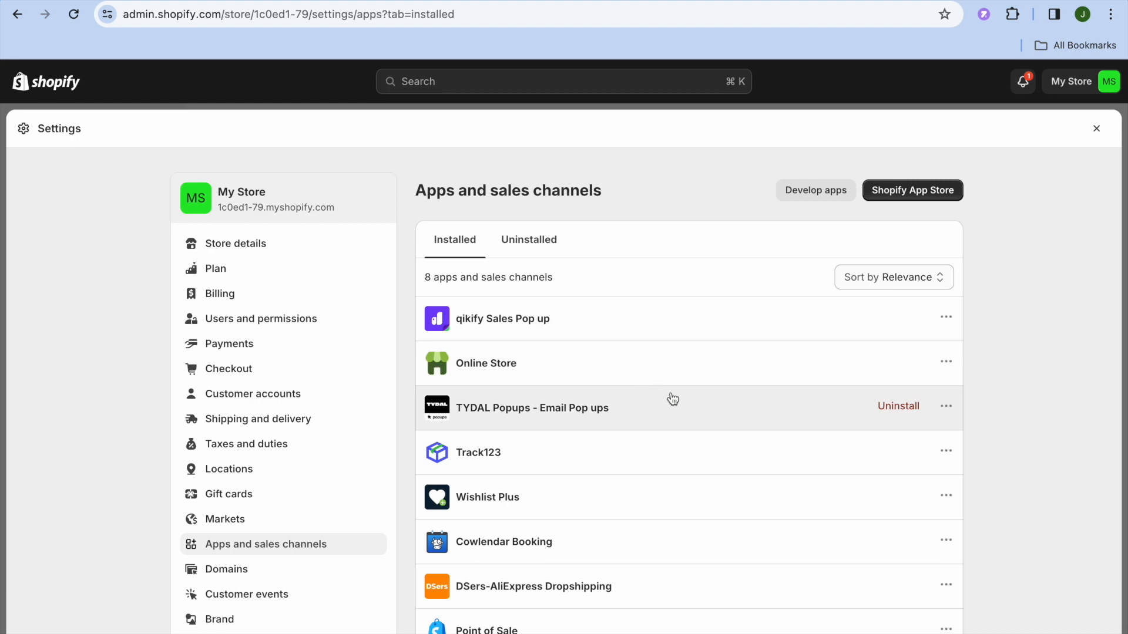
click(898, 406)
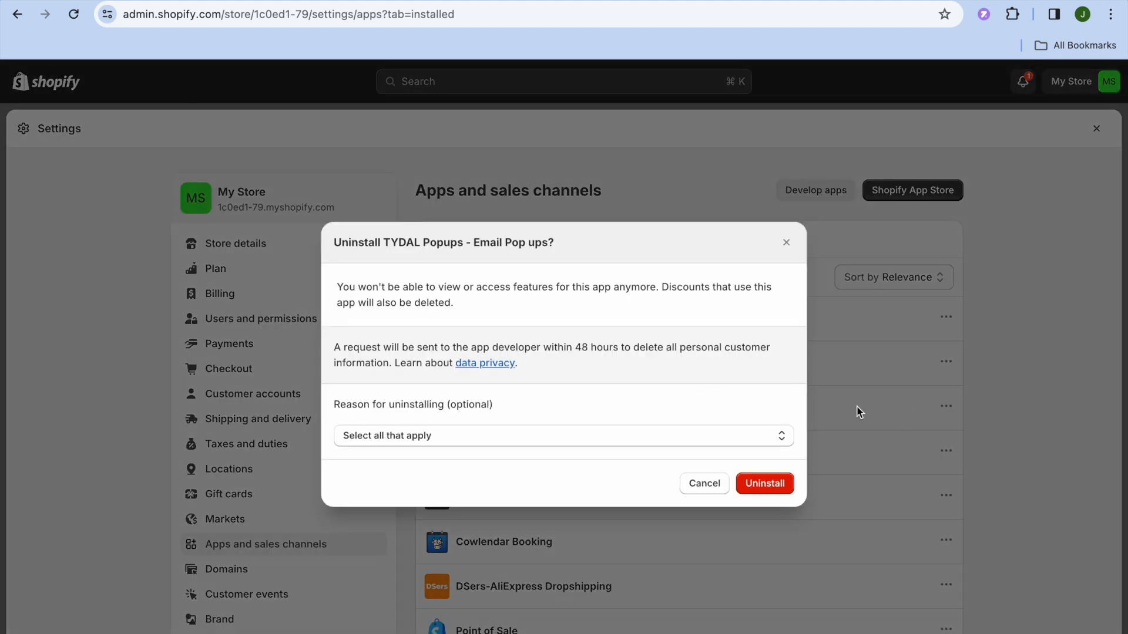
click(764, 483)
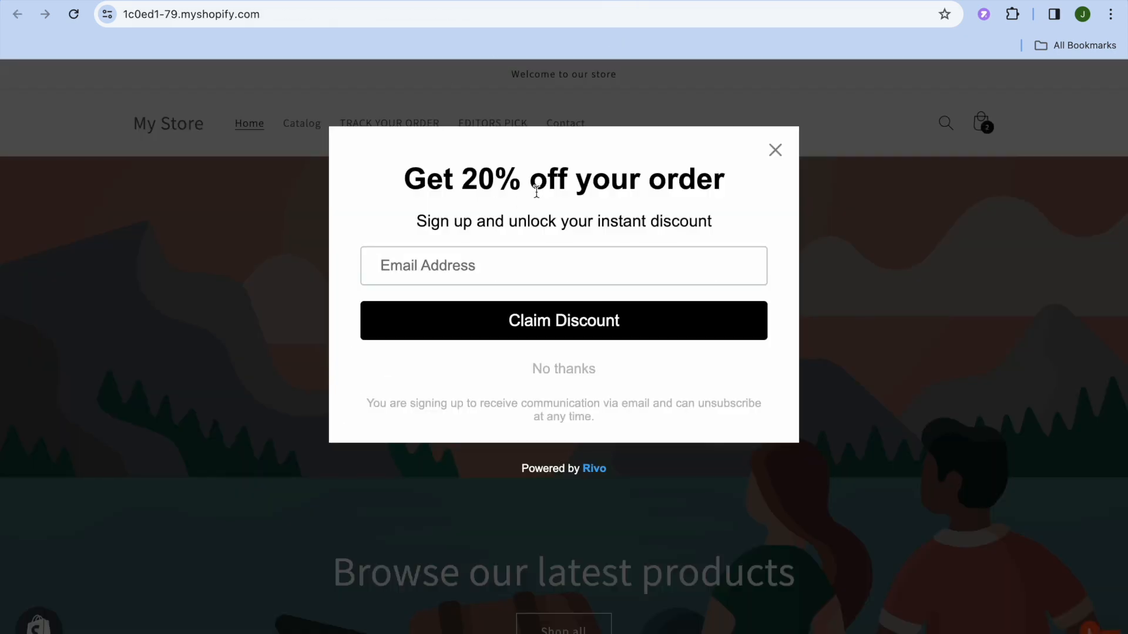
- Dismiss the old popup on the online store, reload the page to check the new coupon popup, and close it
click(772, 154)
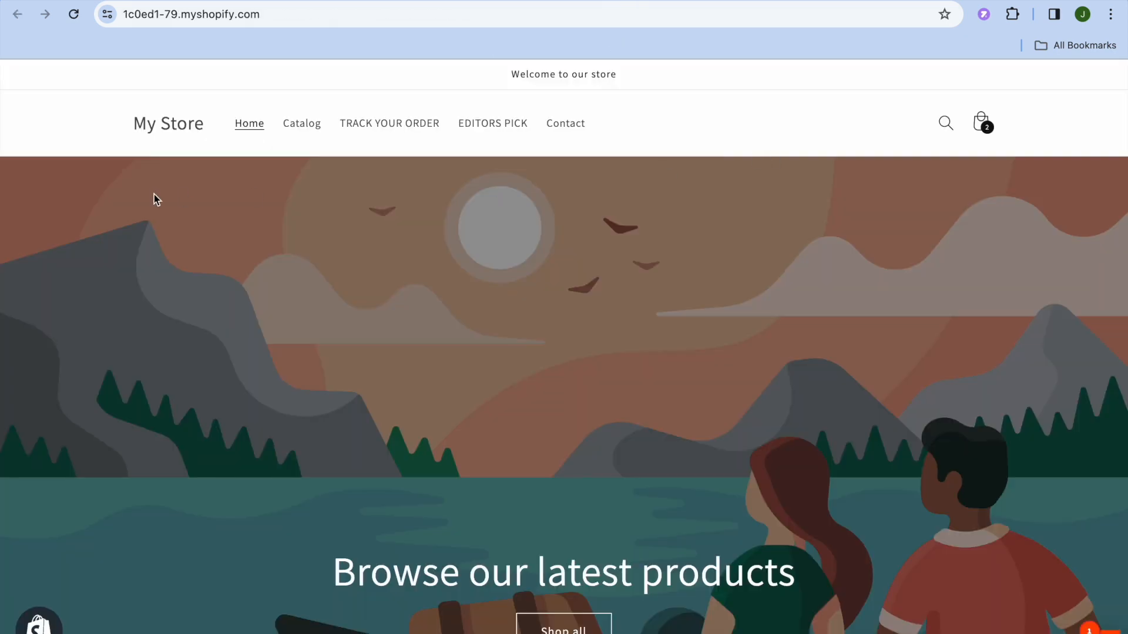
click(76, 17)
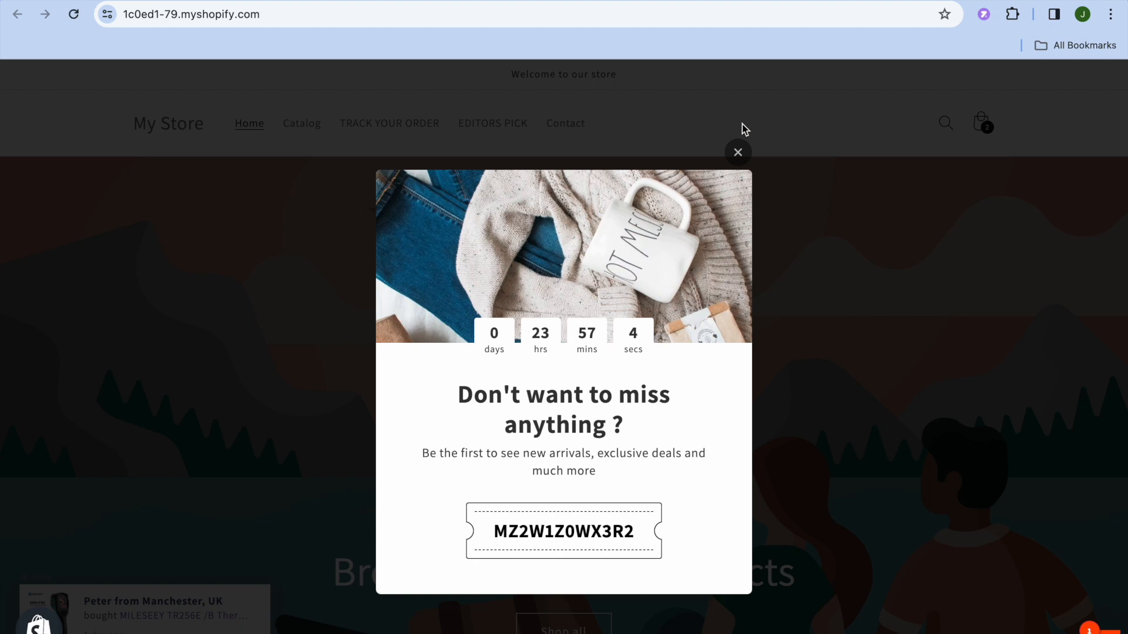
click(738, 153)
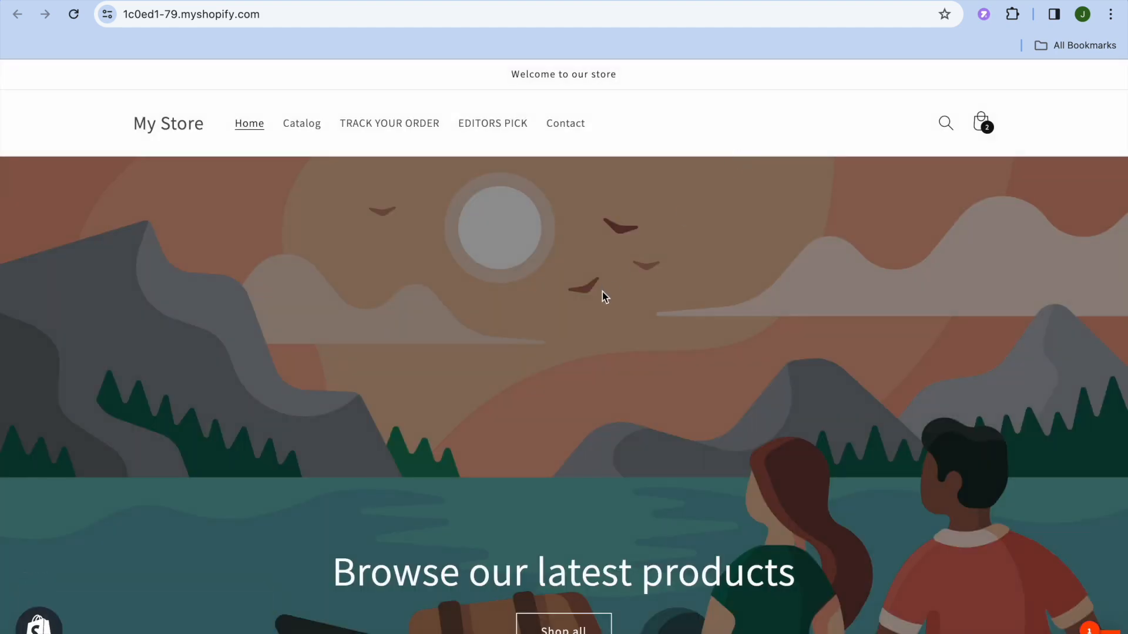